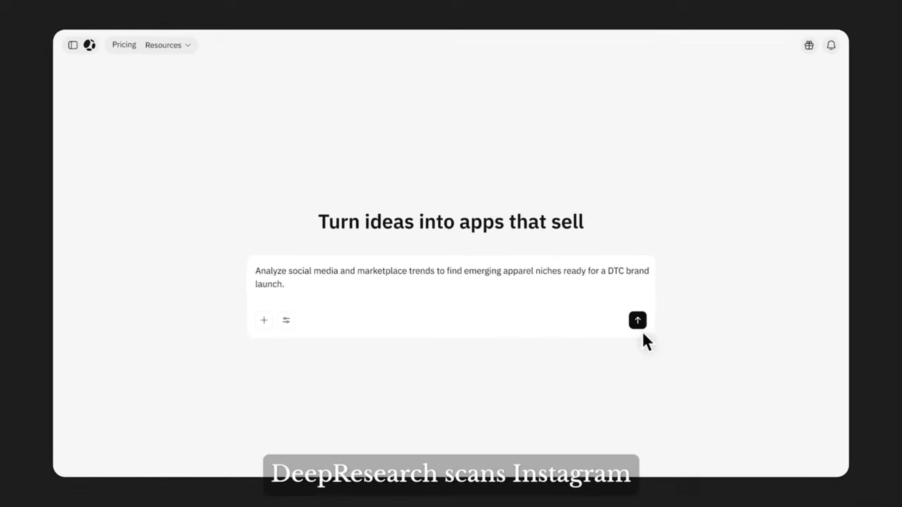
pyautogui.click(812, 320)
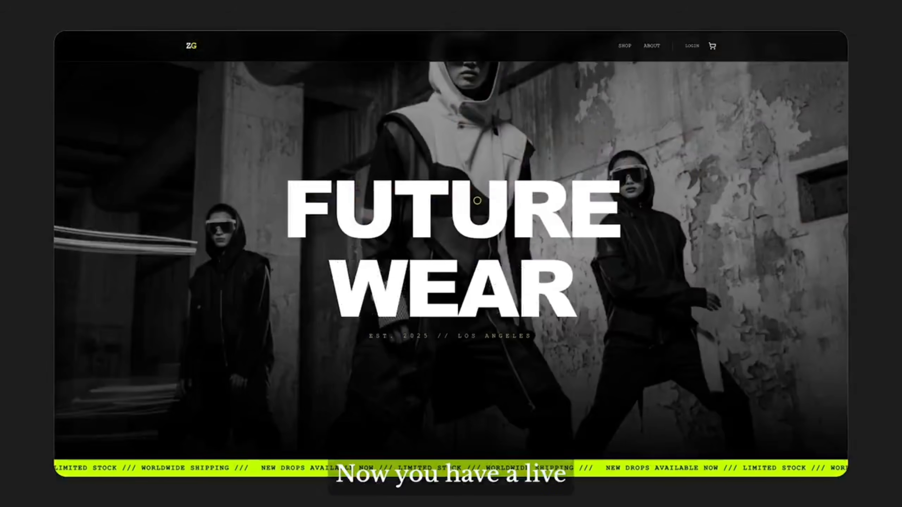
pyautogui.scroll(-10, 477, 201)
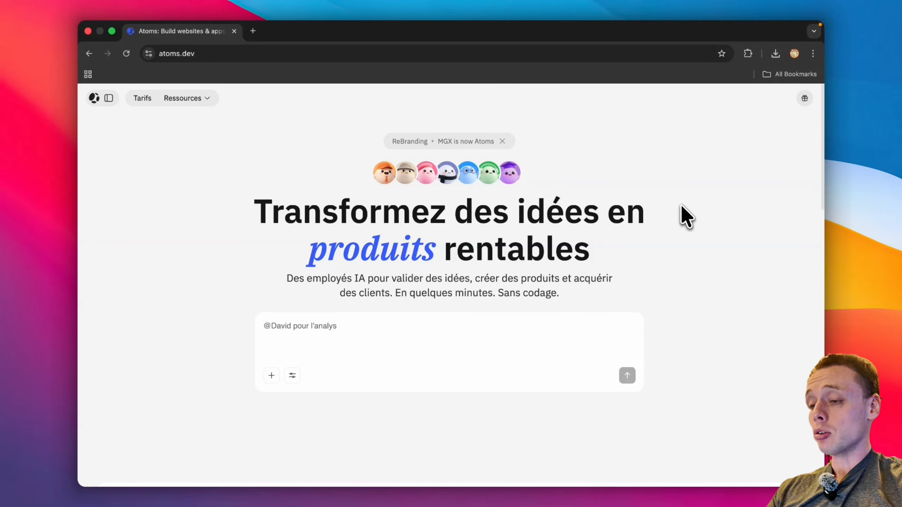
# - Paste the French brief for a monetizable "AI Contract Generator" micro-SaaS into the prompt on the Atoms home page
pyautogui.scroll(-1, 391, 213)
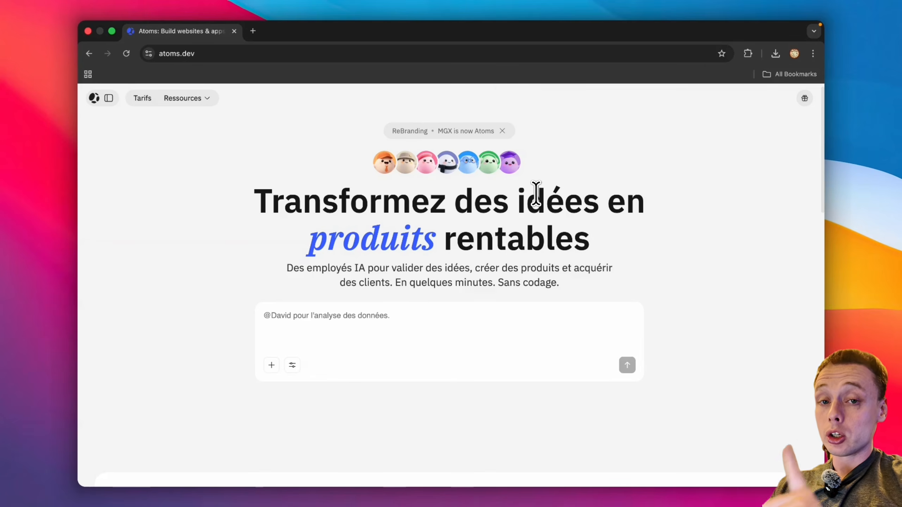
pyautogui.moveTo(406, 169)
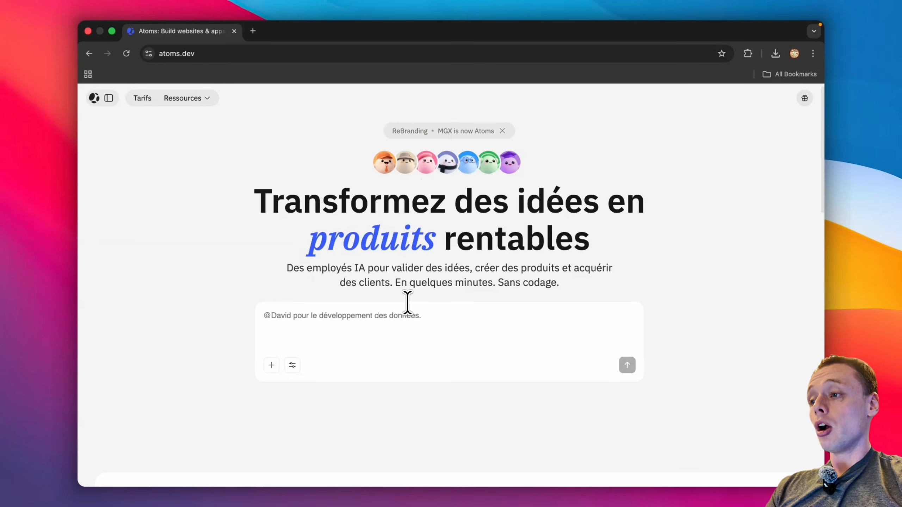
pyautogui.click(411, 324)
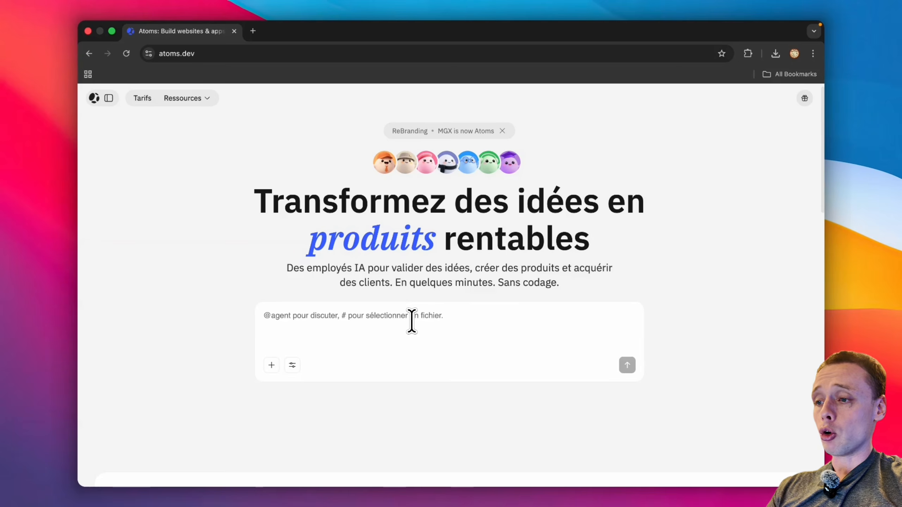
pyautogui.press('super+v')
pyautogui.scroll(10, 411, 322)
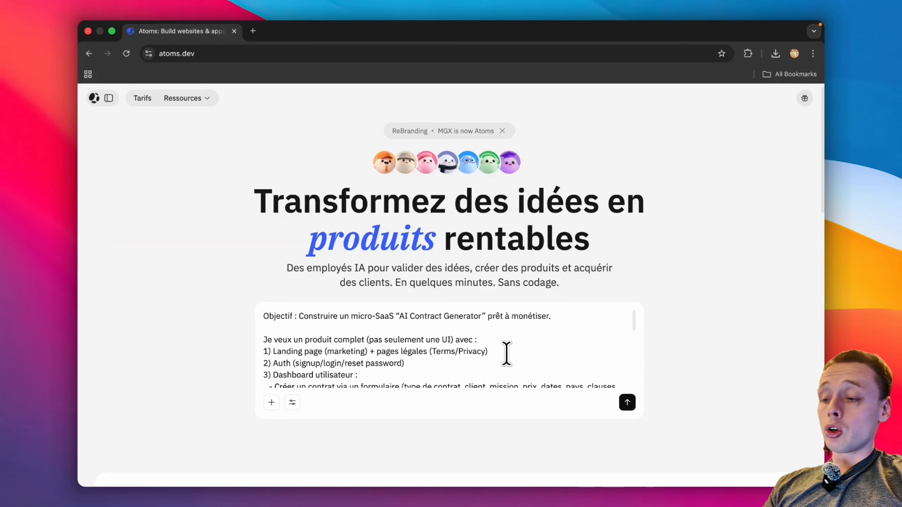
# - Review the pasted brief's requirements, from landing page, authentication and dashboard through Stripe payment, admin panel, database and language
pyautogui.scroll(-1, 505, 354)
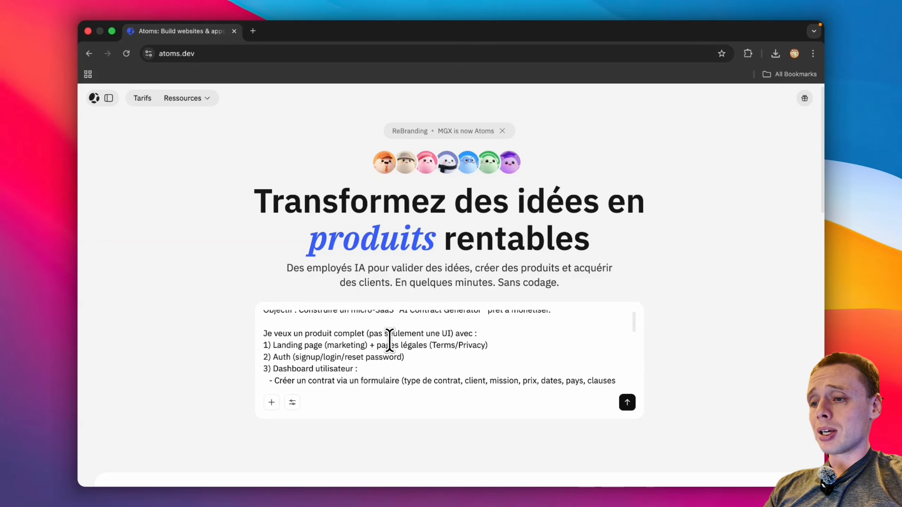
pyautogui.scroll(-1, 458, 345)
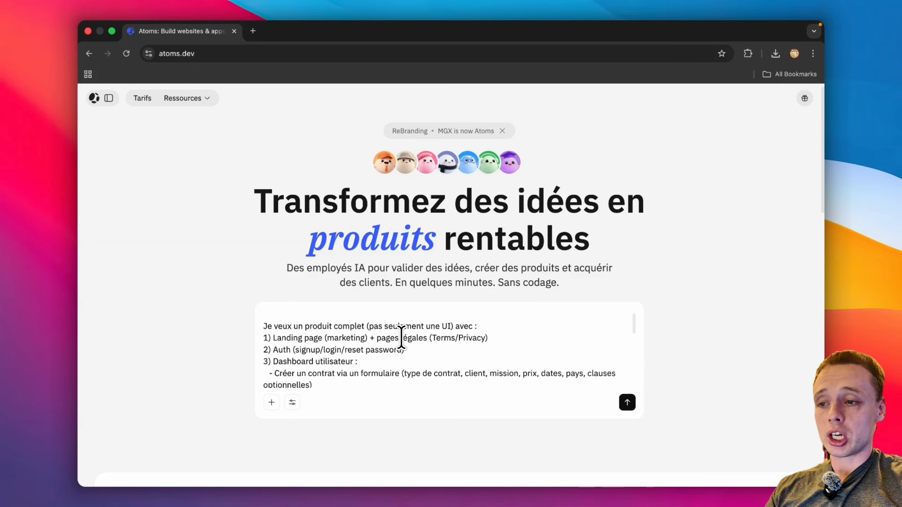
pyautogui.scroll(-2, 422, 342)
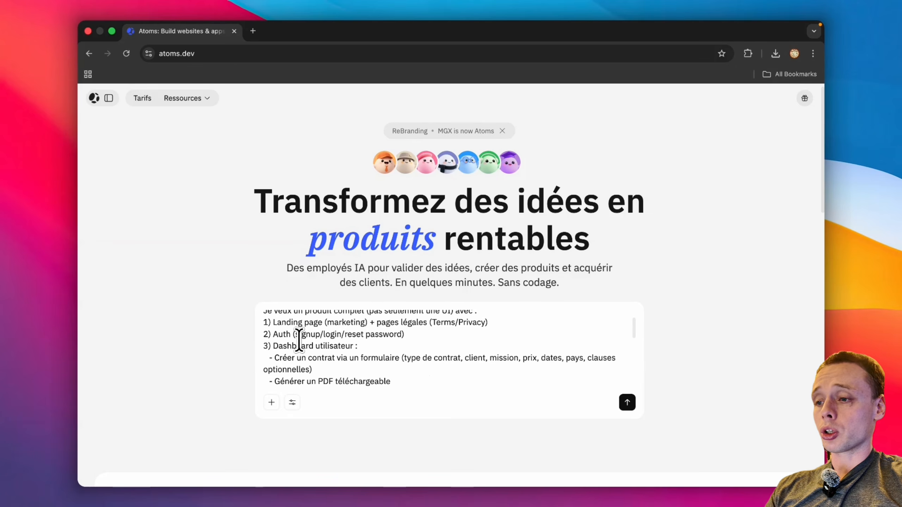
pyautogui.scroll(-1, 391, 347)
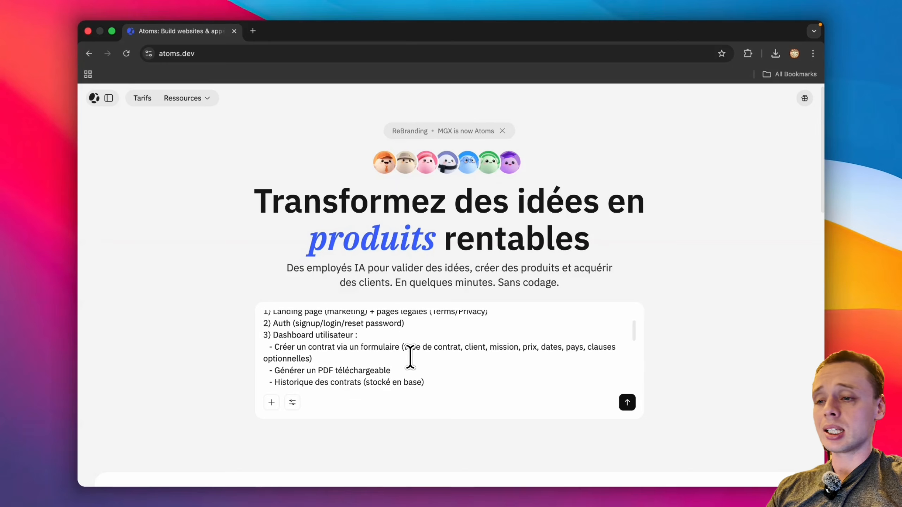
pyautogui.scroll(-2, 516, 364)
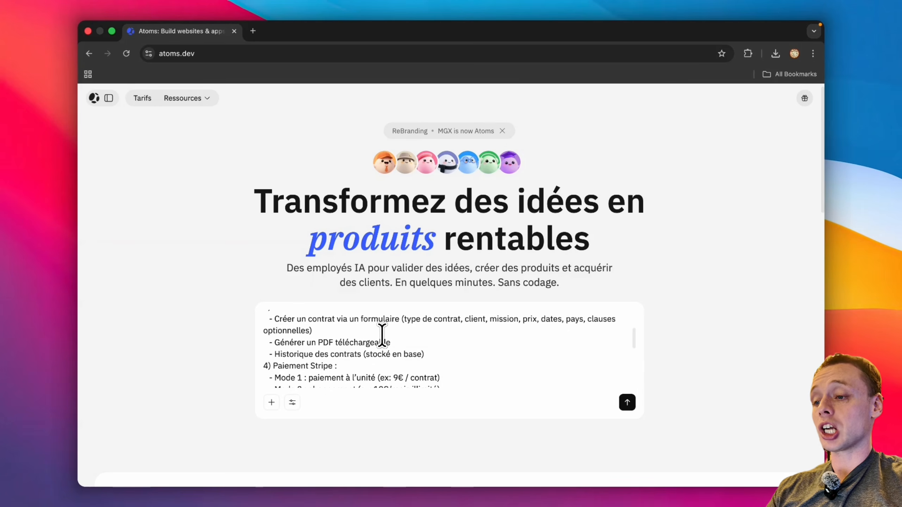
pyautogui.scroll(-2, 418, 342)
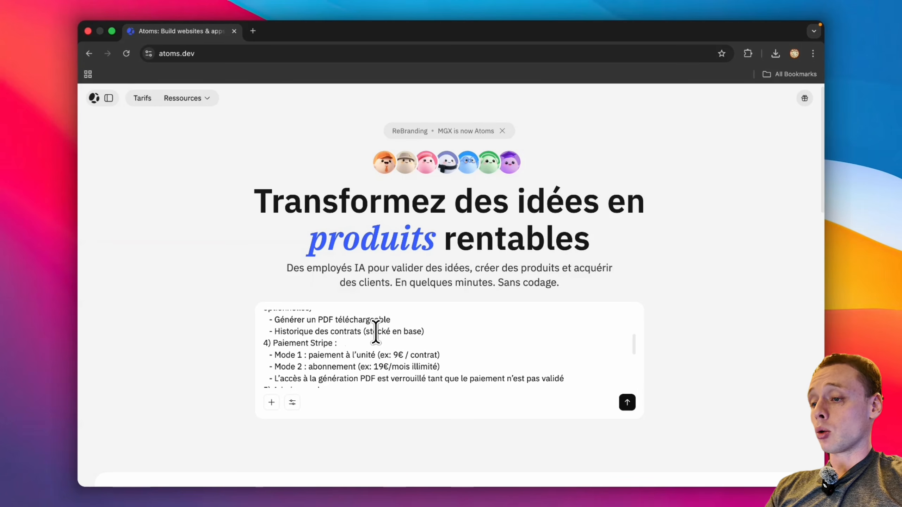
pyautogui.scroll(-2, 437, 356)
pyautogui.moveTo(277, 319); pyautogui.dragTo(558, 370)
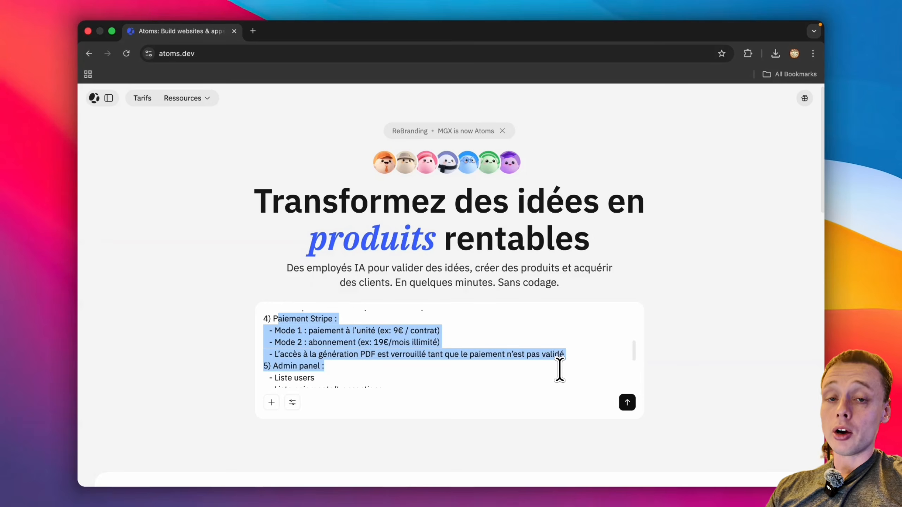
pyautogui.click(579, 362)
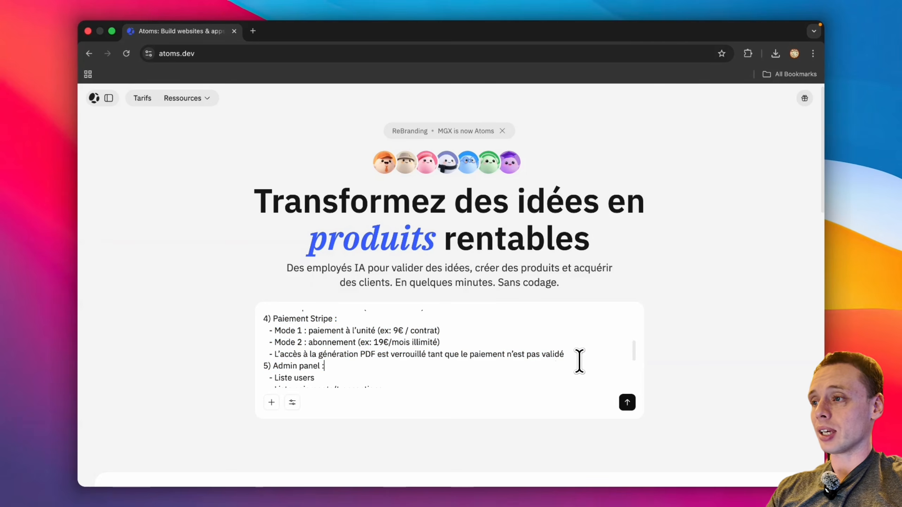
pyautogui.scroll(-2, 497, 364)
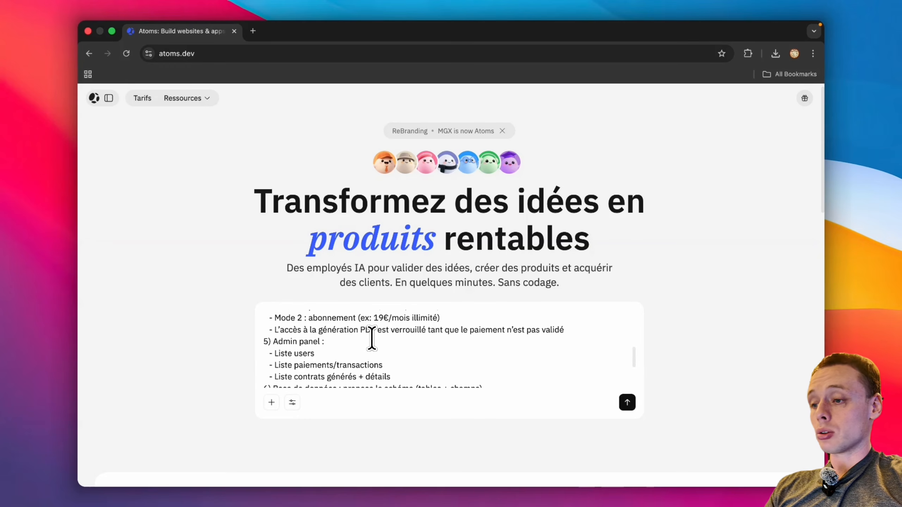
pyautogui.scroll(-4, 372, 339)
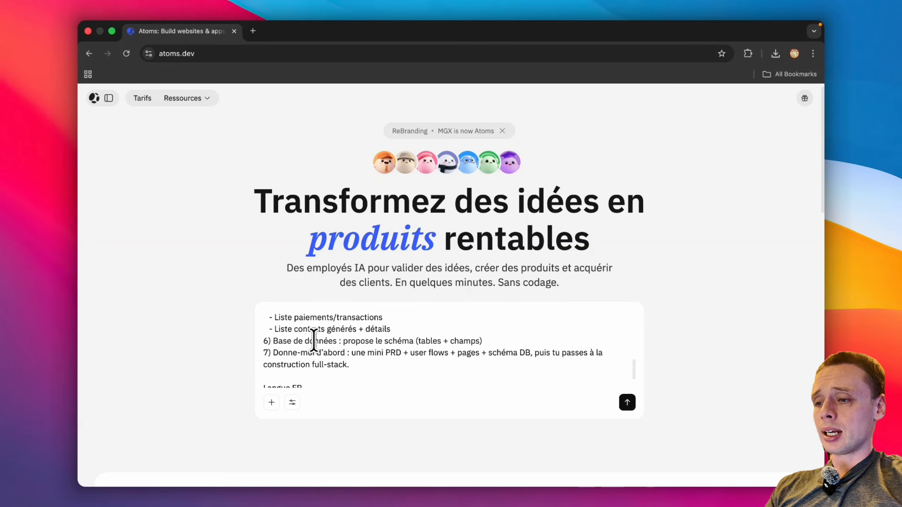
pyautogui.scroll(-2, 422, 357)
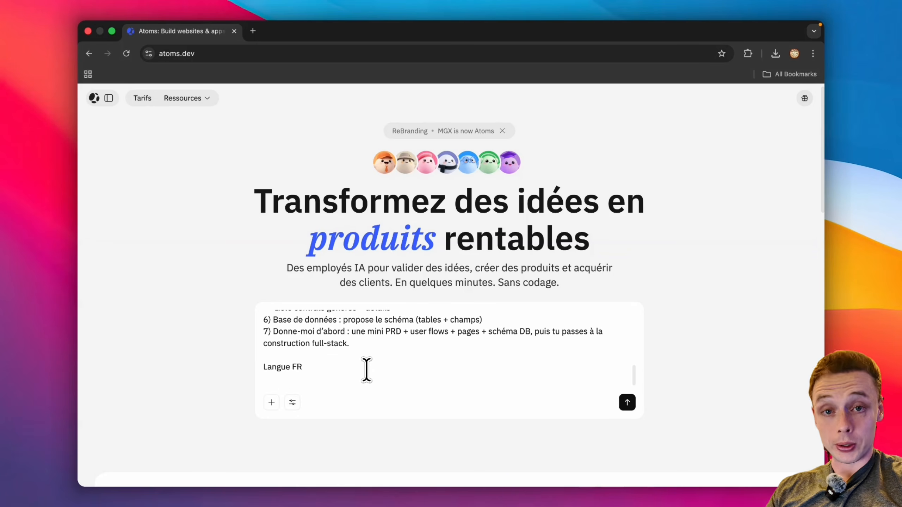
# - Submit the brief to start the build and read through the team lead's restated requirements
pyautogui.click(627, 403)
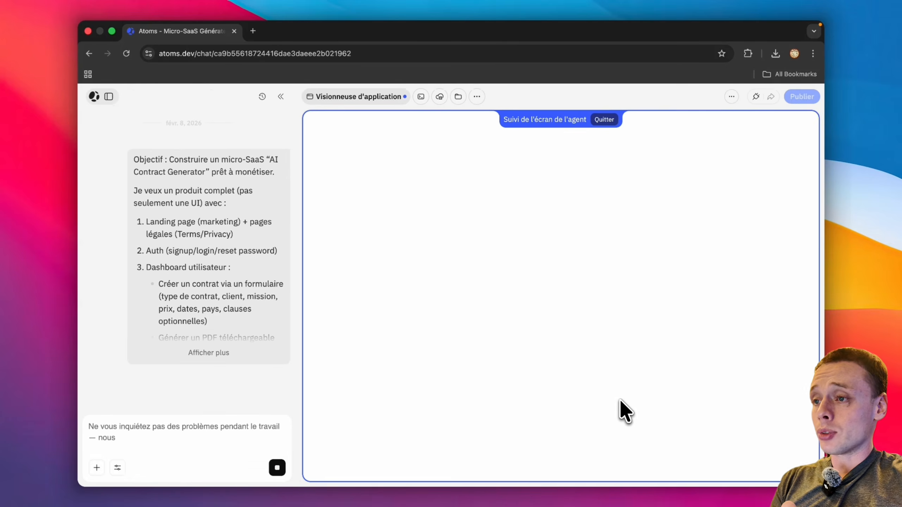
pyautogui.scroll(5, 267, 347)
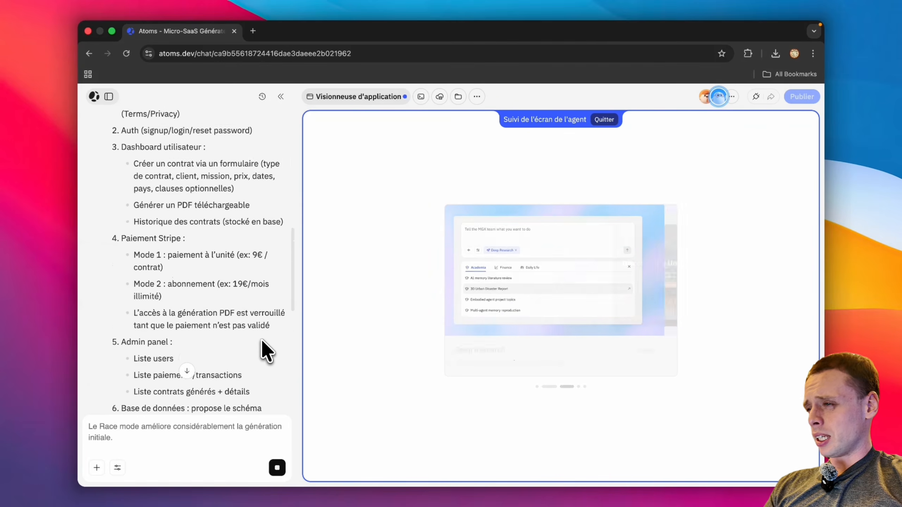
pyautogui.scroll(4, 261, 341)
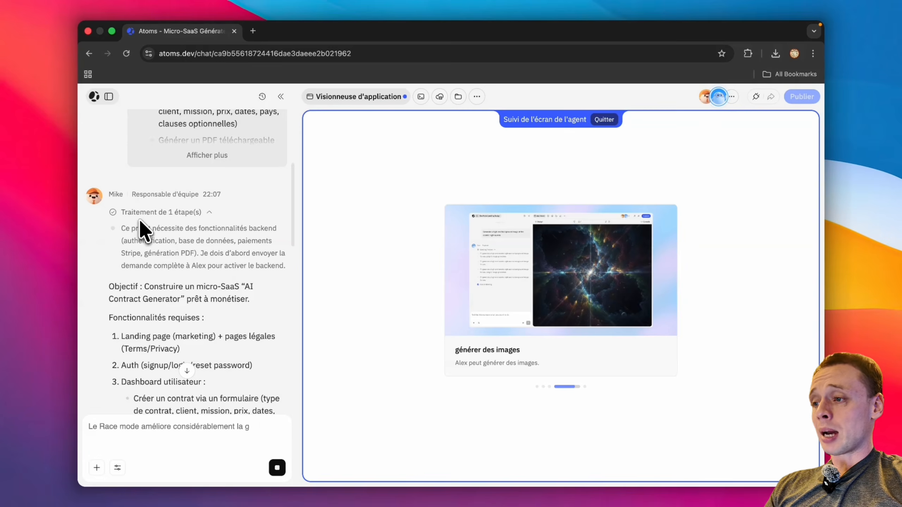
pyautogui.scroll(-10, 224, 298)
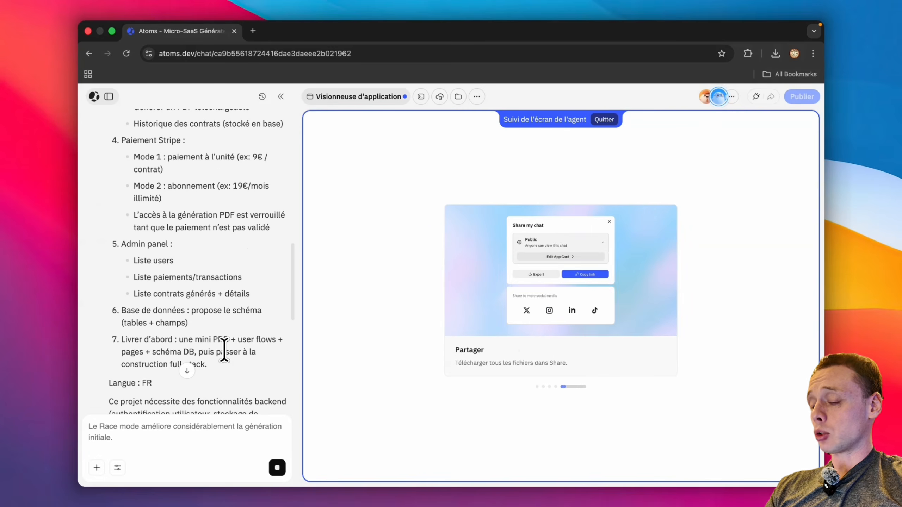
pyautogui.scroll(-6, 224, 349)
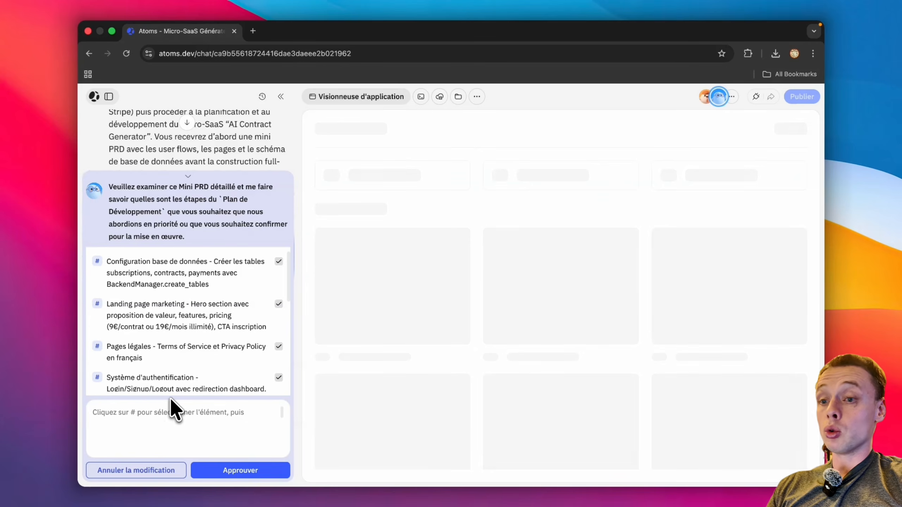
# - Leave plan editing and approve the development plan with all ten steps selected, including the Stripe integration
pyautogui.click(136, 470)
pyautogui.scroll(-4, 184, 370)
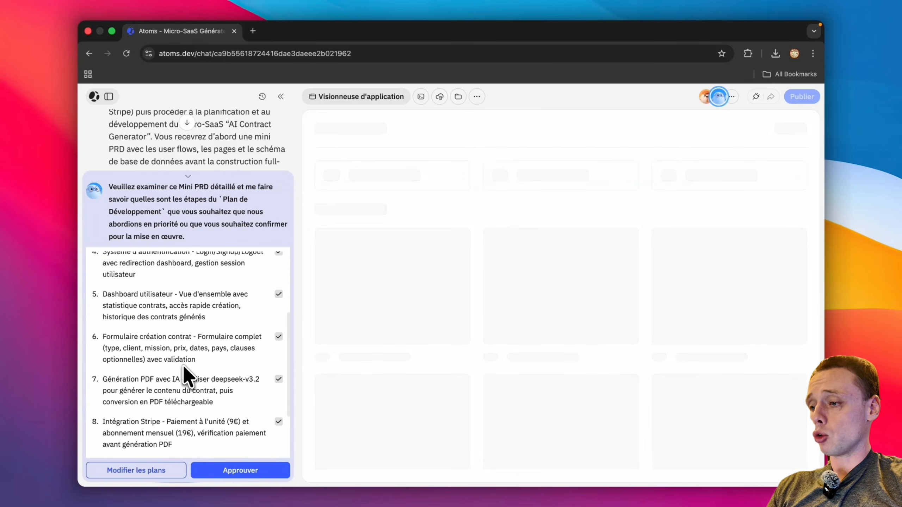
pyautogui.scroll(-2, 187, 375)
pyautogui.click(279, 359)
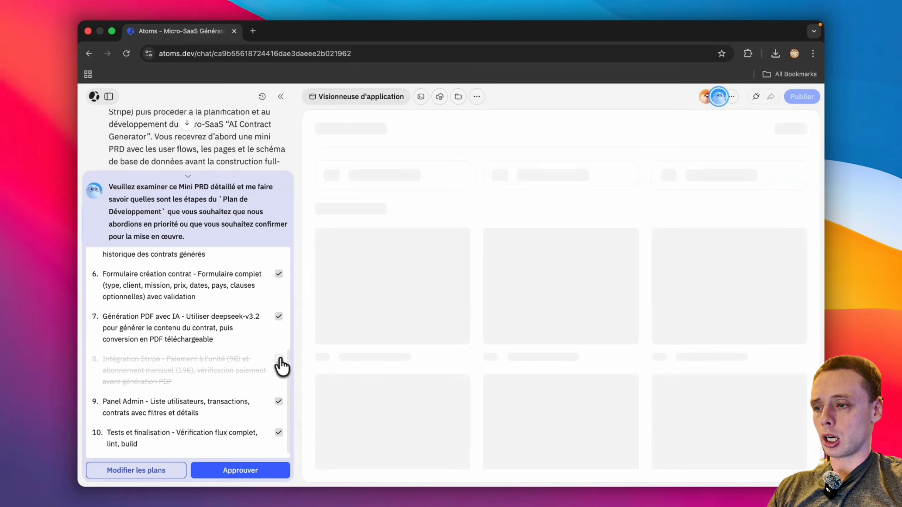
pyautogui.click(279, 359)
pyautogui.scroll(5, 220, 331)
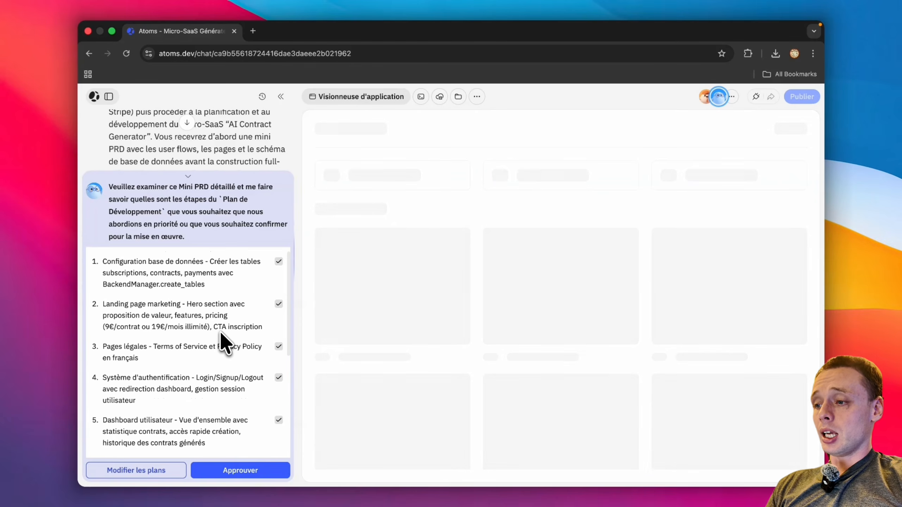
pyautogui.scroll(-4, 235, 355)
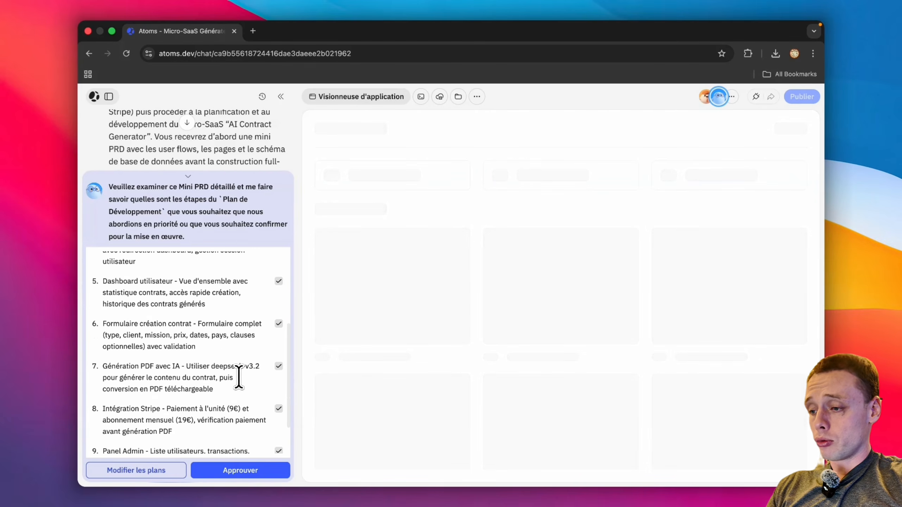
pyautogui.click(249, 471)
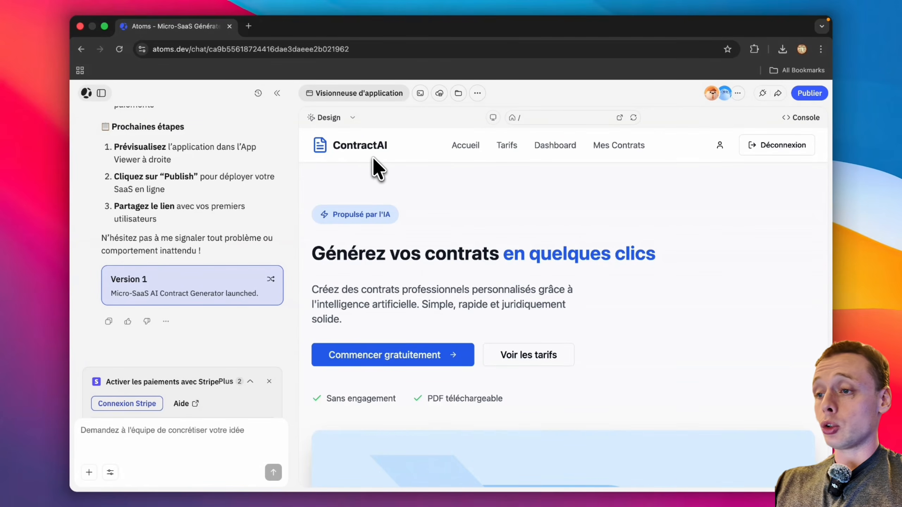
# - Examine the generated ContractAI landing page, from its header navigation and hero section to the available contract types
pyautogui.scroll(-2, 580, 286)
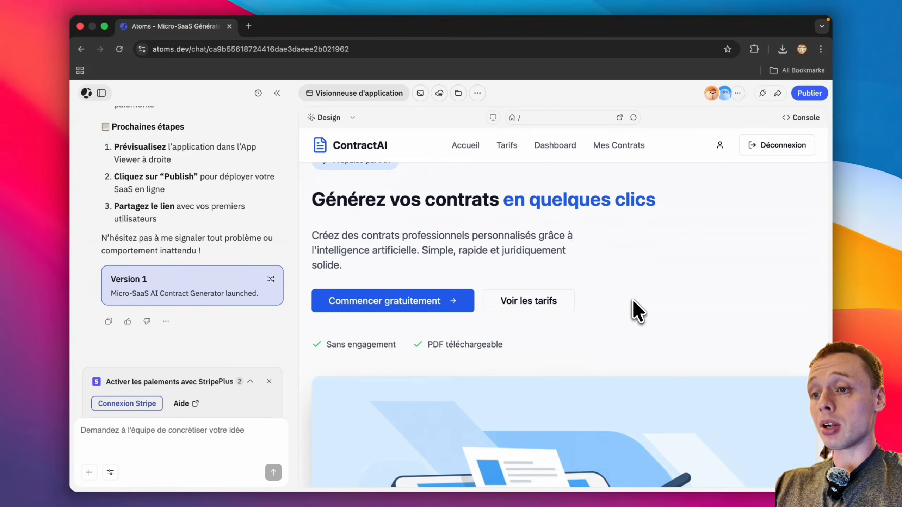
pyautogui.scroll(2, 650, 316)
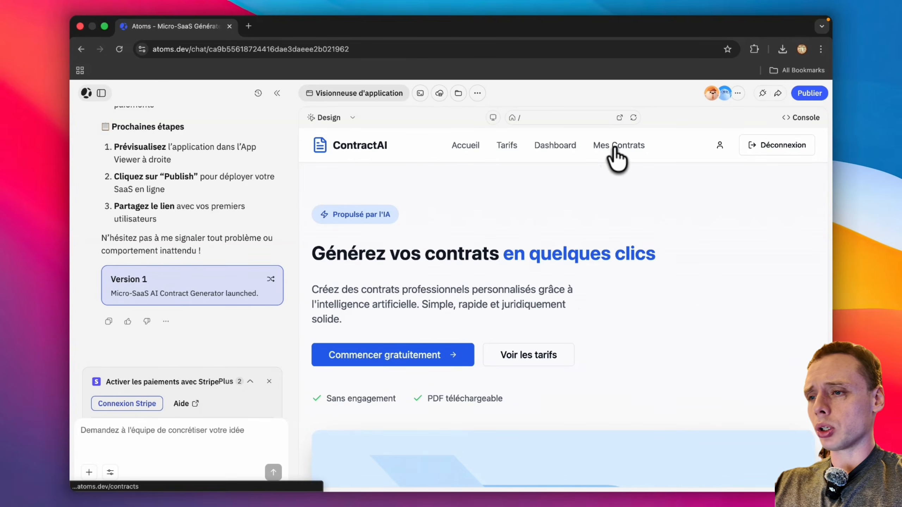
pyautogui.scroll(-1, 631, 251)
pyautogui.scroll(1, 525, 348)
pyautogui.scroll(-1, 525, 348)
pyautogui.scroll(1, 524, 349)
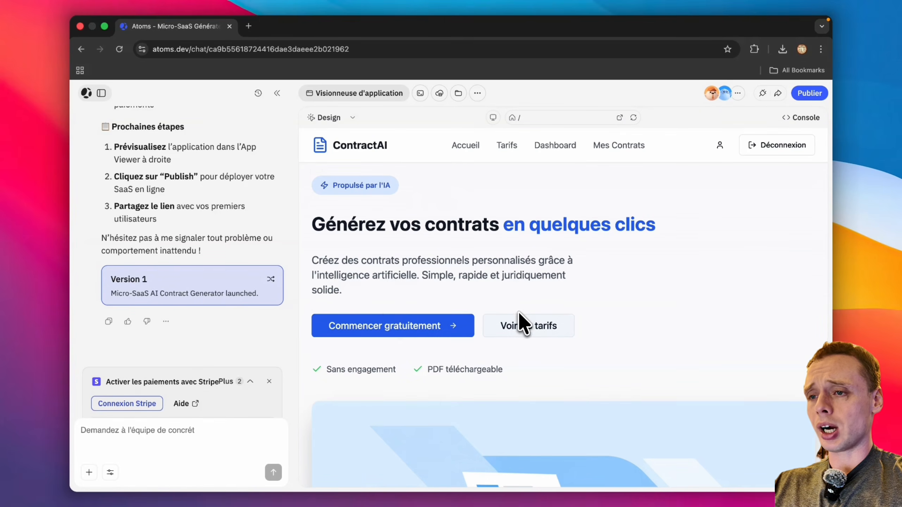
pyautogui.scroll(-7, 531, 335)
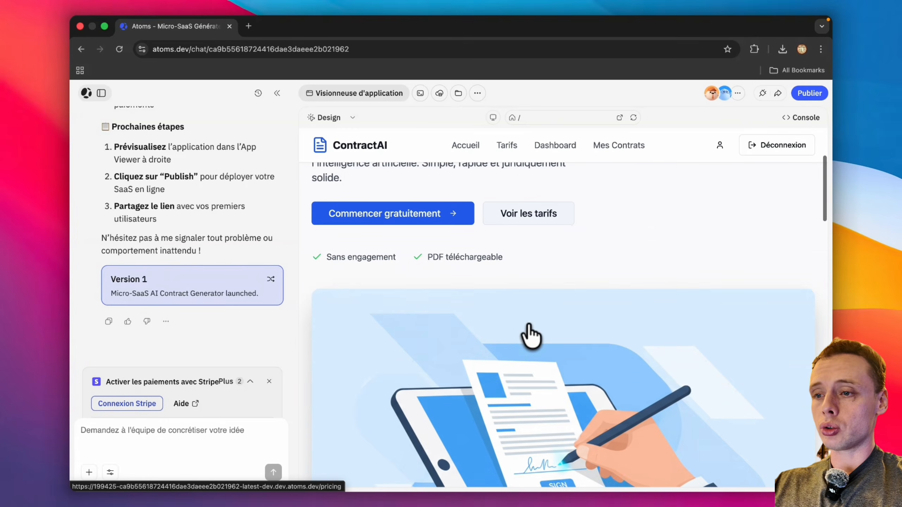
pyautogui.scroll(1, 605, 270)
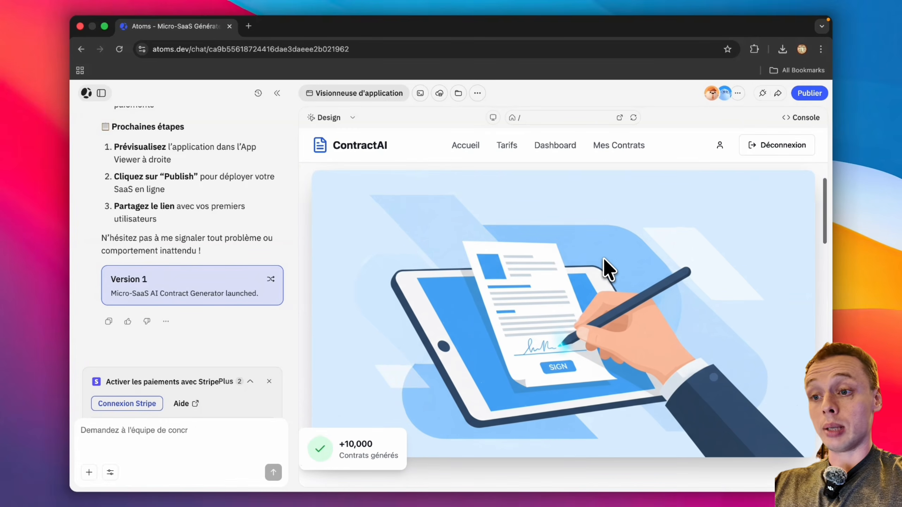
pyautogui.scroll(-3, 605, 267)
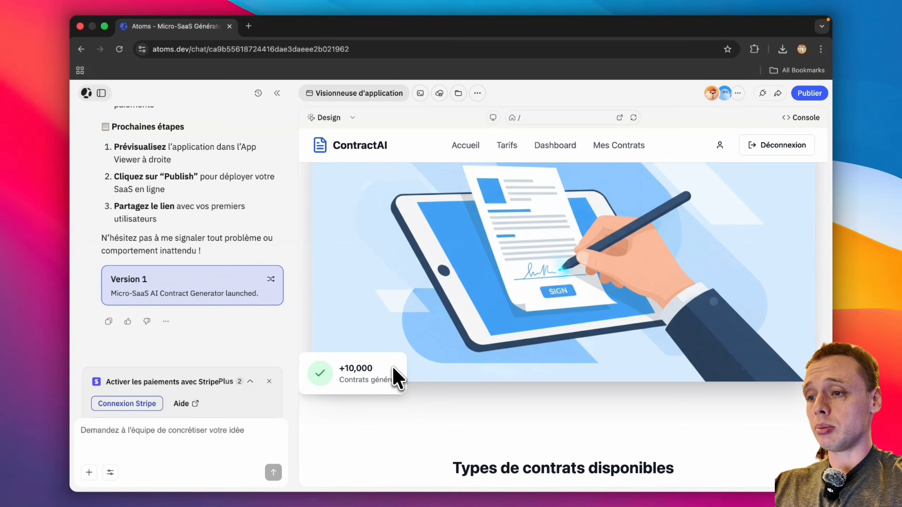
pyautogui.scroll(-5, 397, 374)
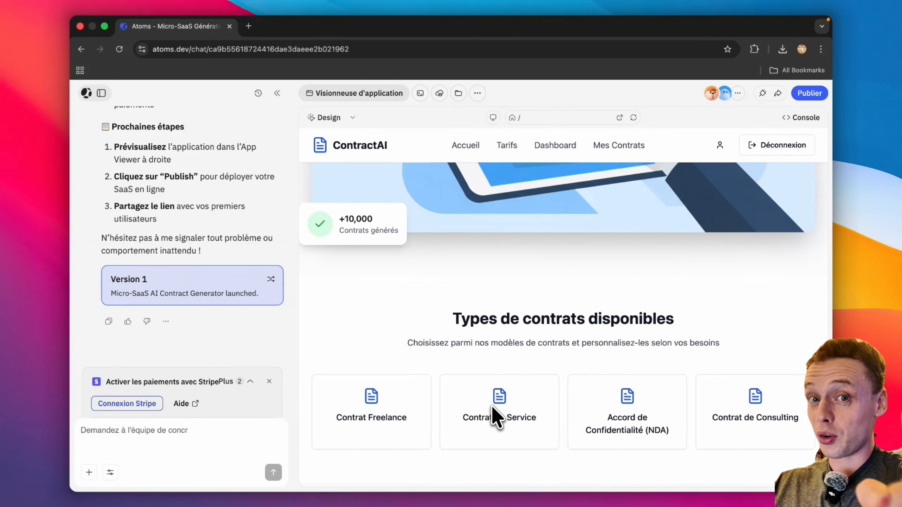
pyautogui.scroll(-3, 556, 408)
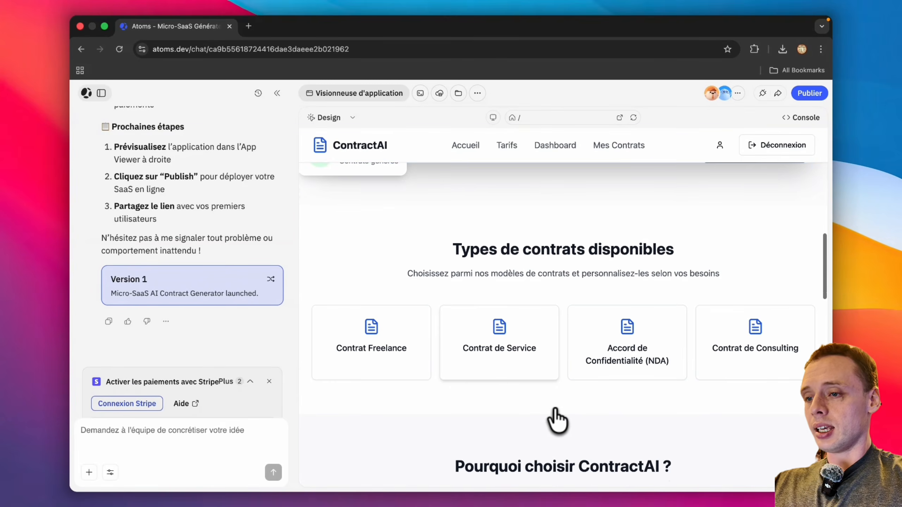
# - Review the landing page's pricing plans, frequently asked questions and footer, and open the Tarifs page from the footer
pyautogui.scroll(-10, 557, 419)
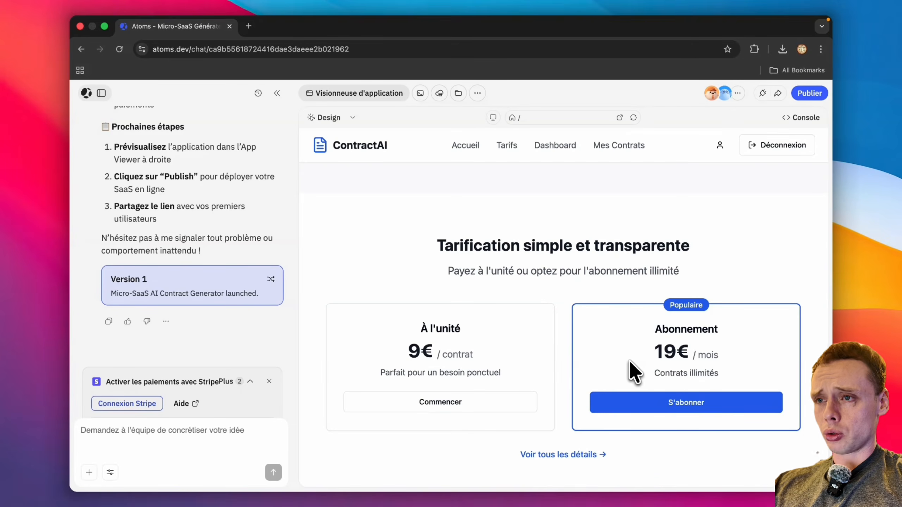
pyautogui.scroll(-3, 497, 291)
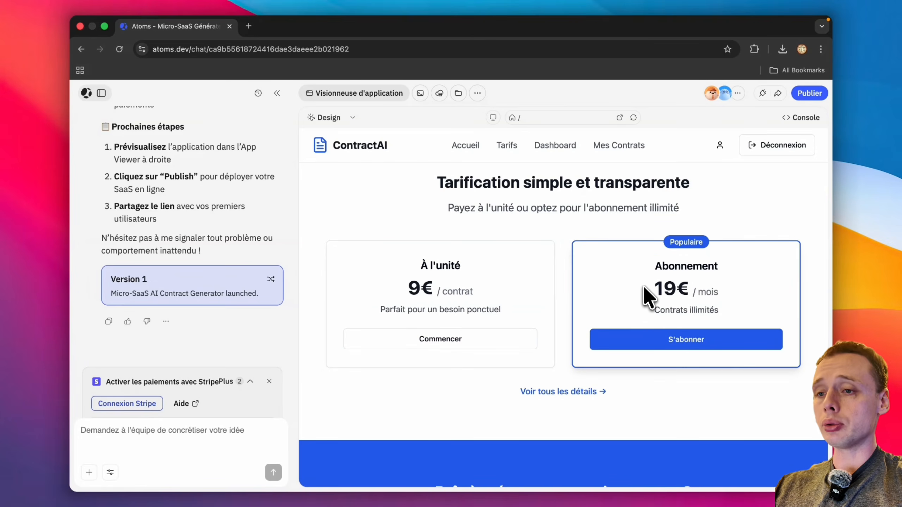
pyautogui.scroll(-5, 610, 271)
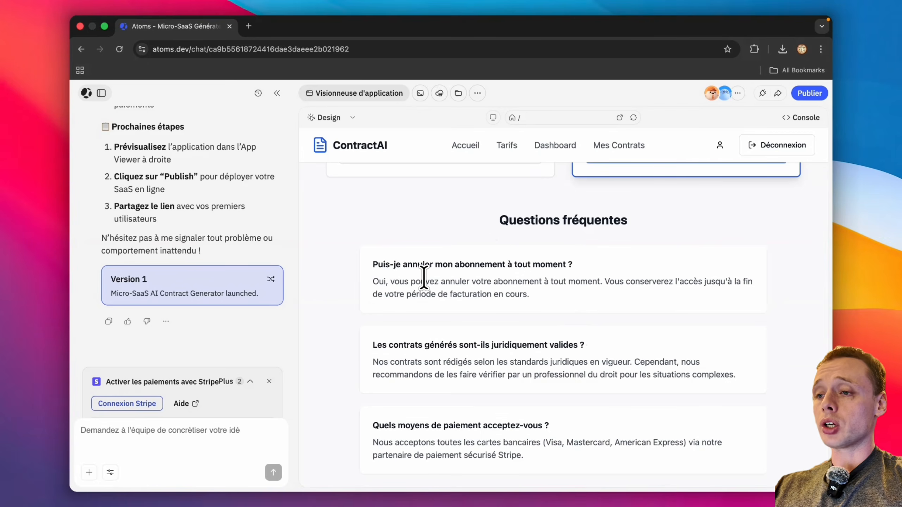
pyautogui.scroll(-7, 423, 278)
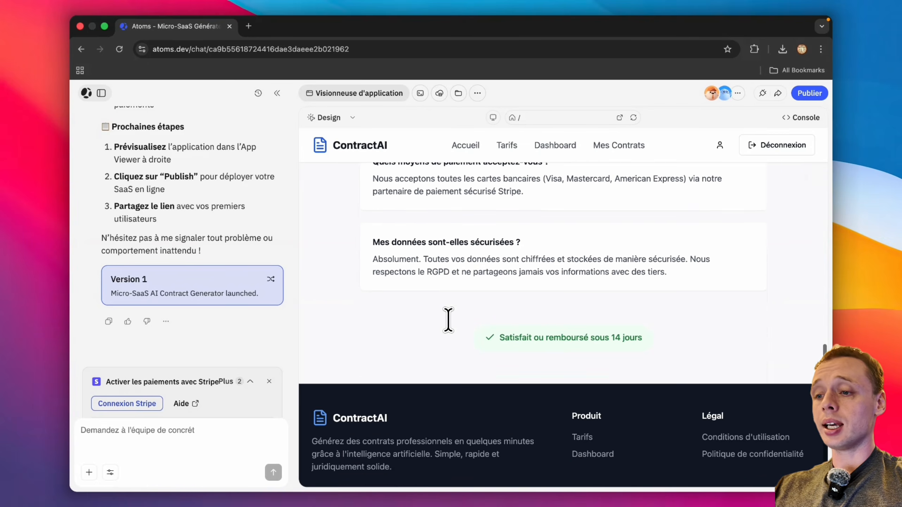
pyautogui.scroll(-2, 448, 317)
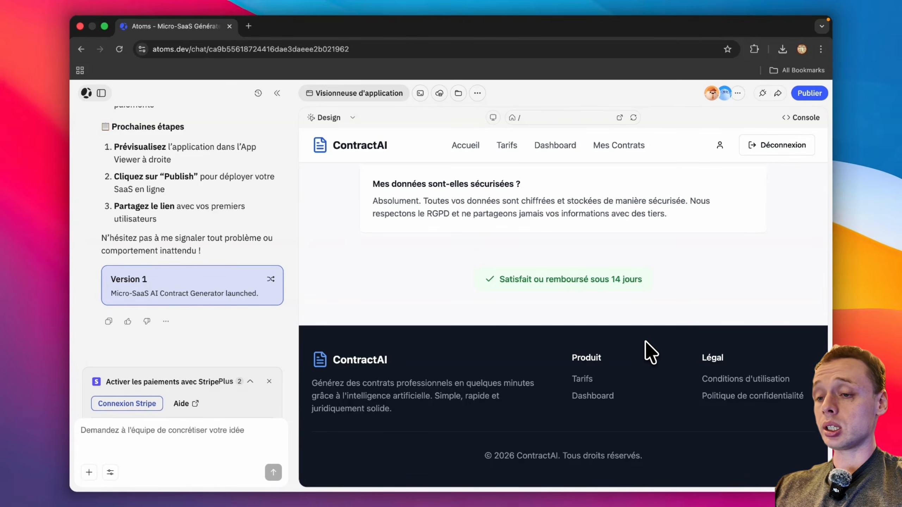
pyautogui.click(582, 379)
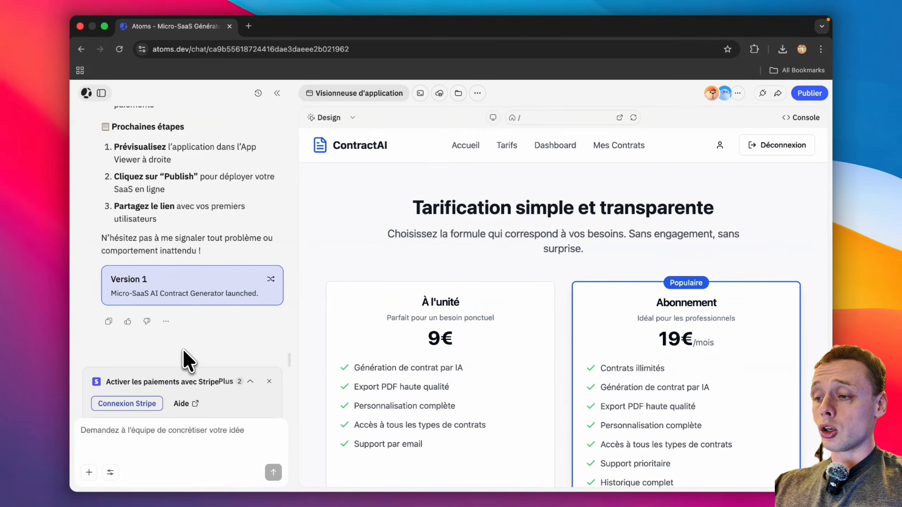
# - Open the Stripe integration settings and connect the listed Stripe account to the application
pyautogui.click(144, 405)
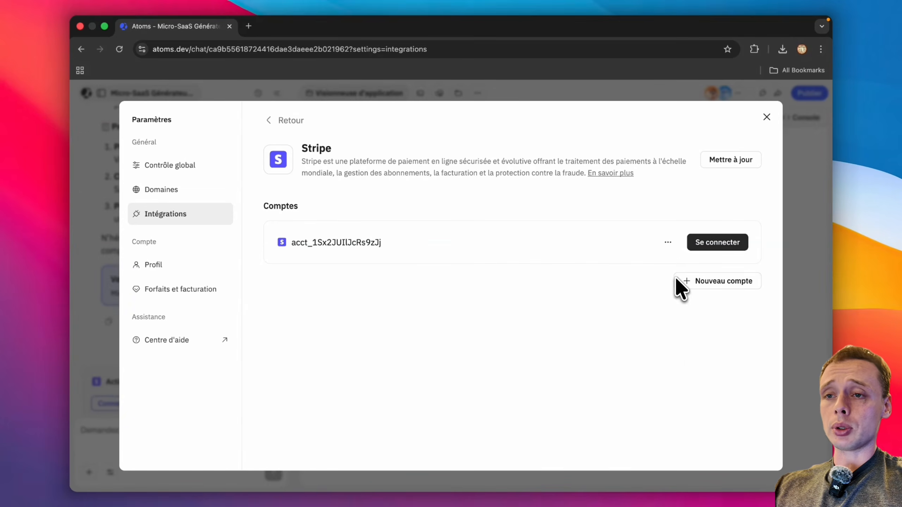
pyautogui.click(714, 244)
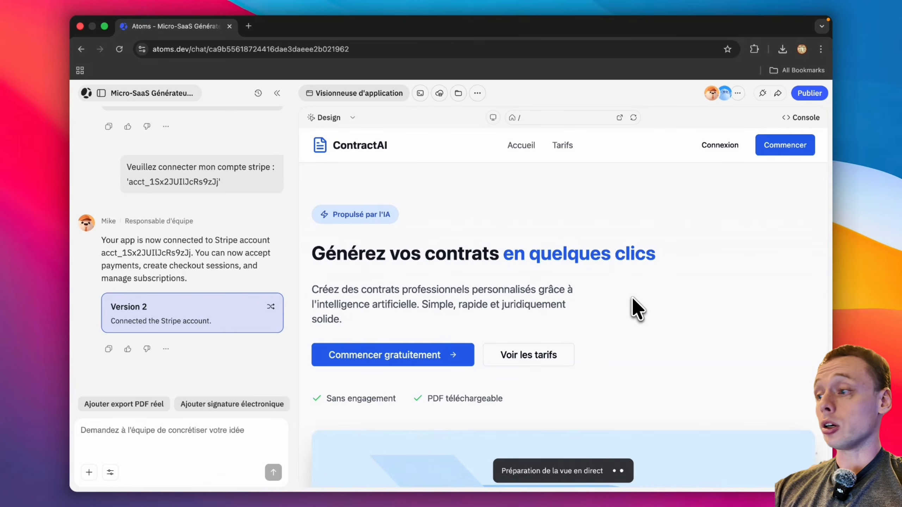
# - Log in to ContractAI, authorize access to the profile and e-mail, and start creating a new contract
pyautogui.click(718, 146)
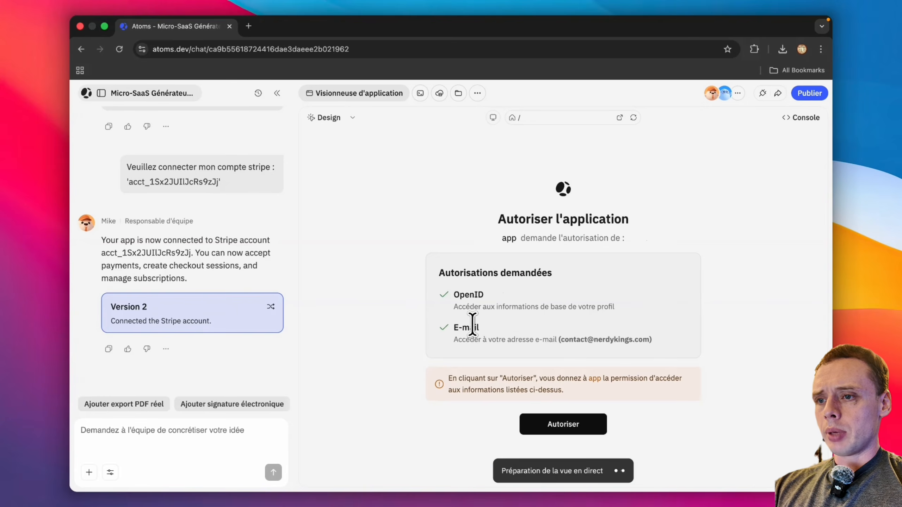
pyautogui.click(547, 422)
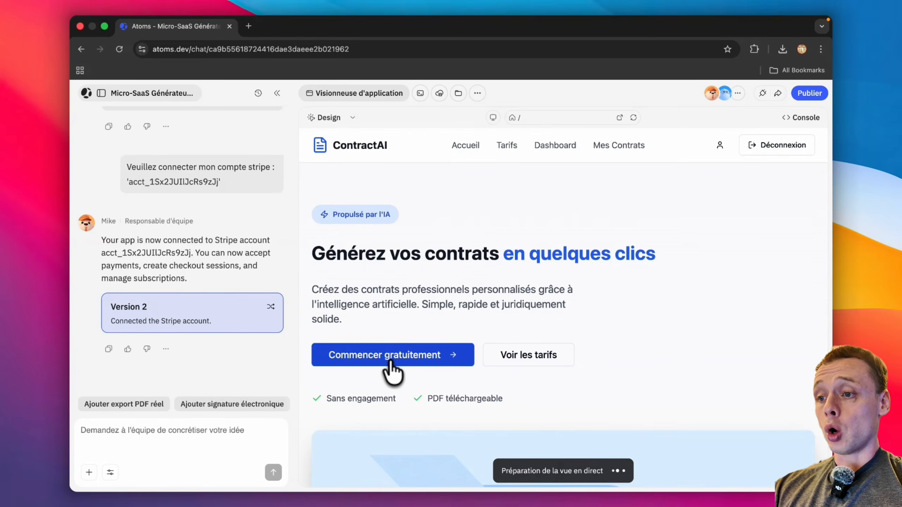
pyautogui.click(391, 363)
pyautogui.click(750, 199)
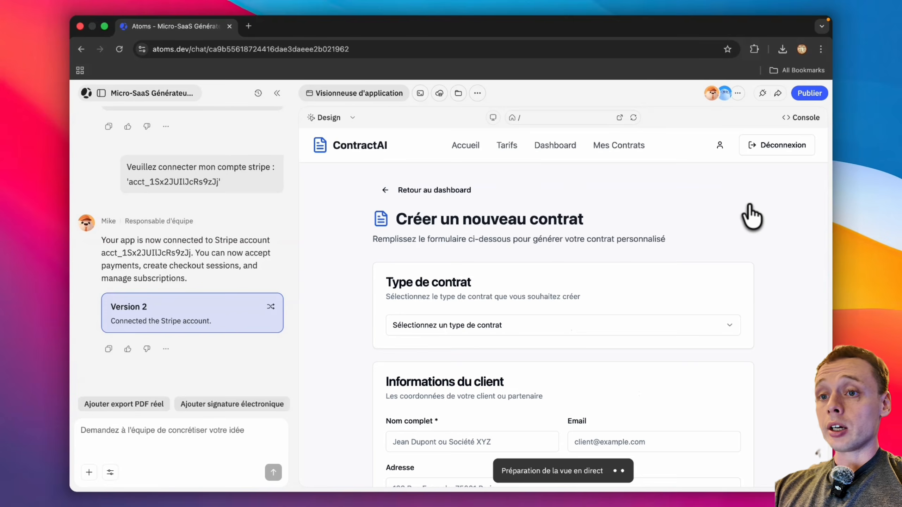
# - Set the contract type to Contrat Freelance and check the client information and mission details in the form
pyautogui.scroll(-3, 724, 252)
pyautogui.click(581, 280)
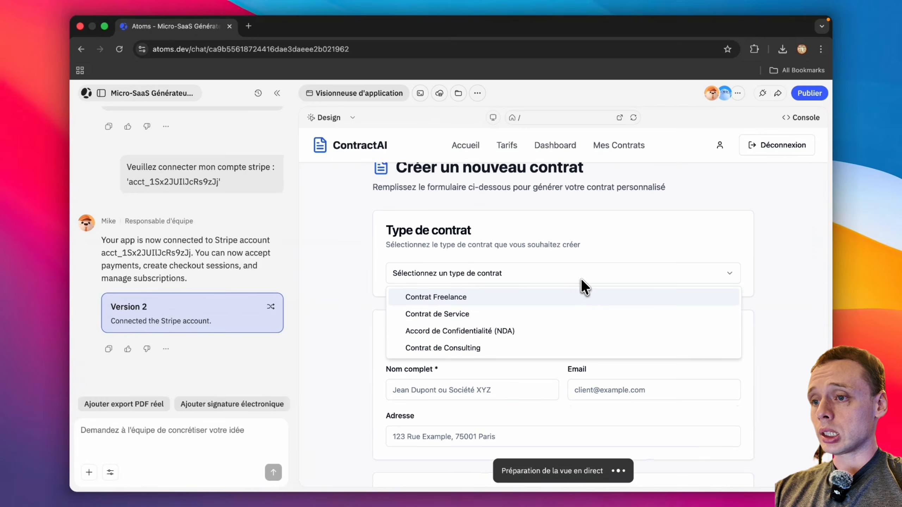
pyautogui.click(567, 300)
pyautogui.scroll(-3, 564, 337)
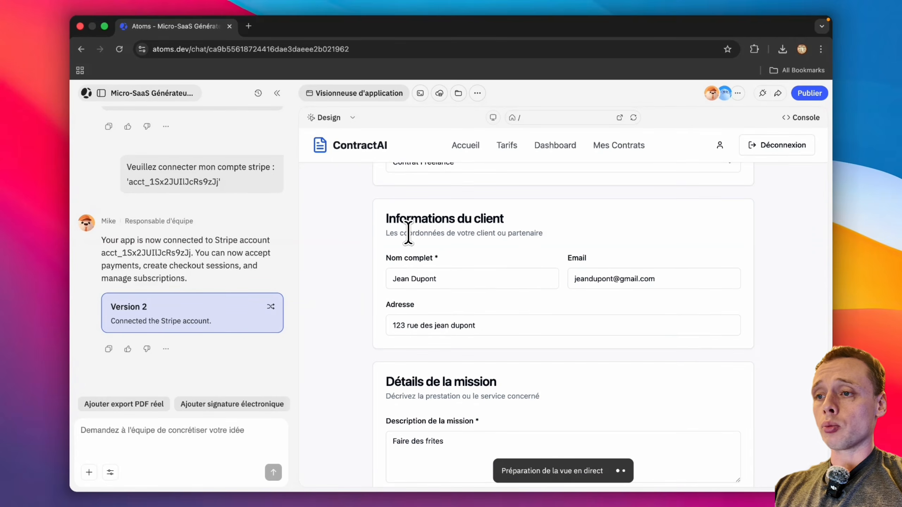
pyautogui.scroll(-2, 544, 302)
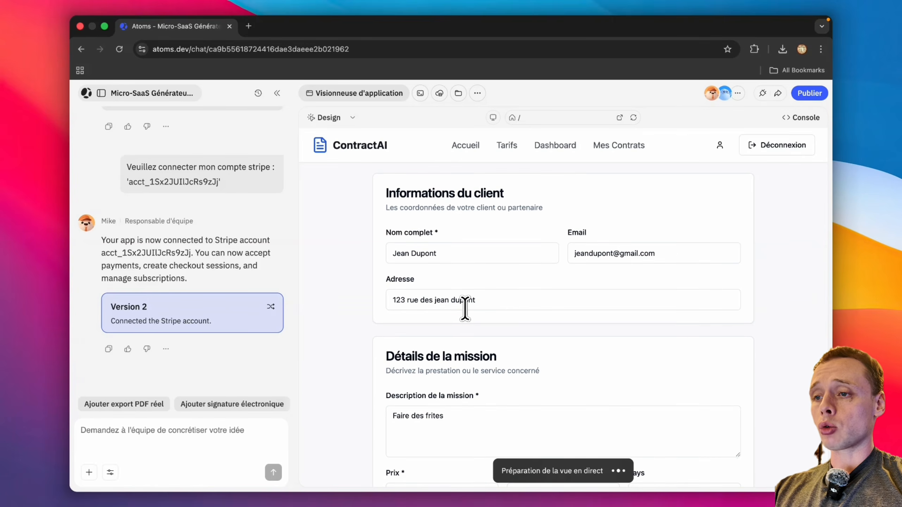
pyautogui.scroll(-5, 466, 306)
pyautogui.scroll(-4, 507, 325)
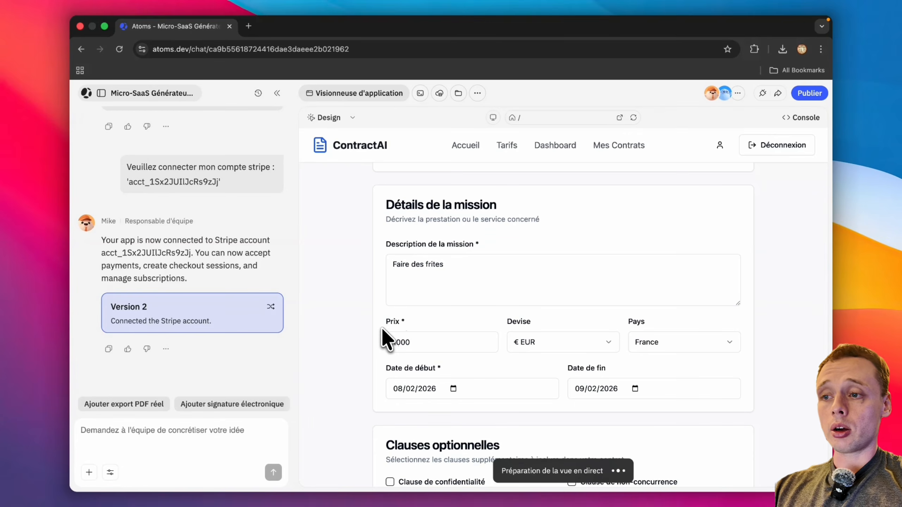
pyautogui.scroll(-1, 664, 353)
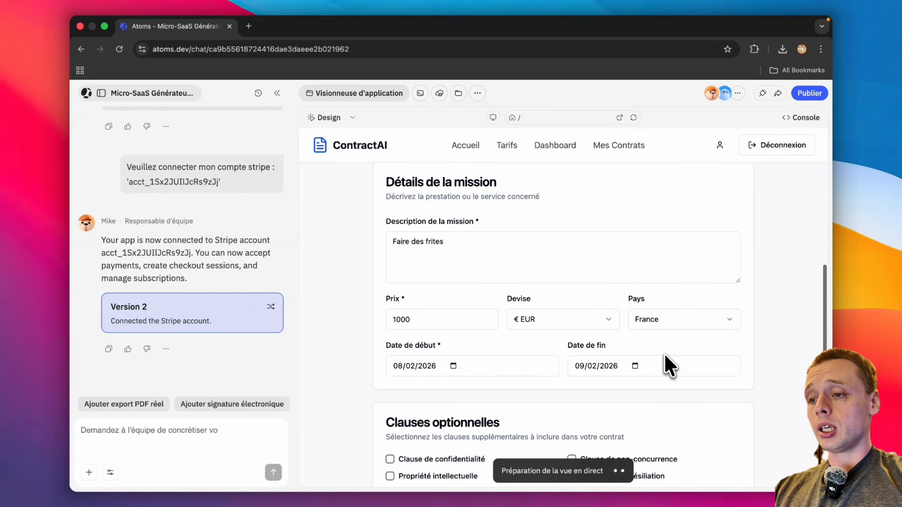
pyautogui.scroll(-1, 372, 369)
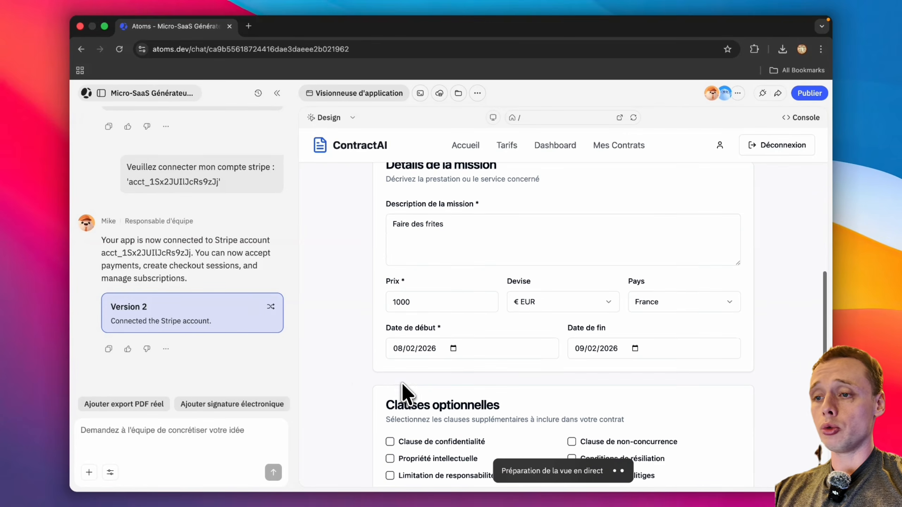
# - Include all six optional clauses, from confidentiality to dispute resolution, and create the contract, continuing to its payment page in a new tab
pyautogui.scroll(-6, 579, 355)
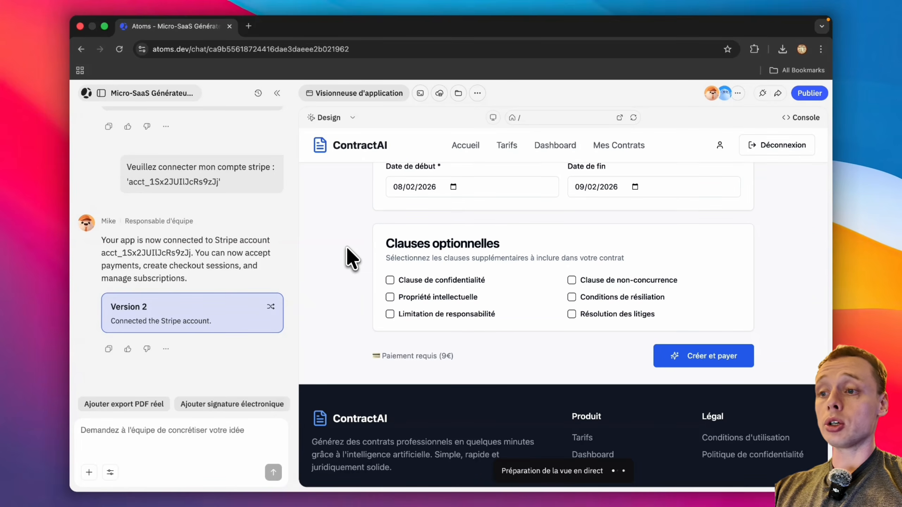
pyautogui.click(390, 297)
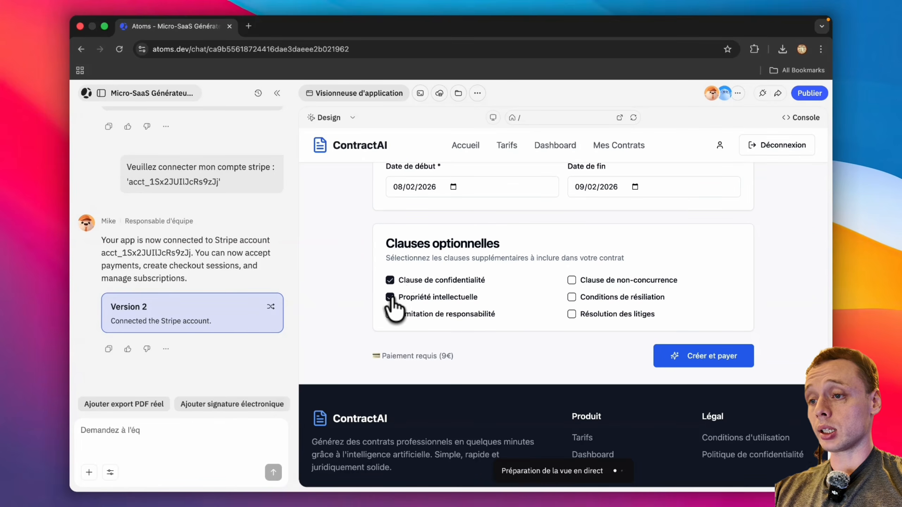
pyautogui.click(390, 313)
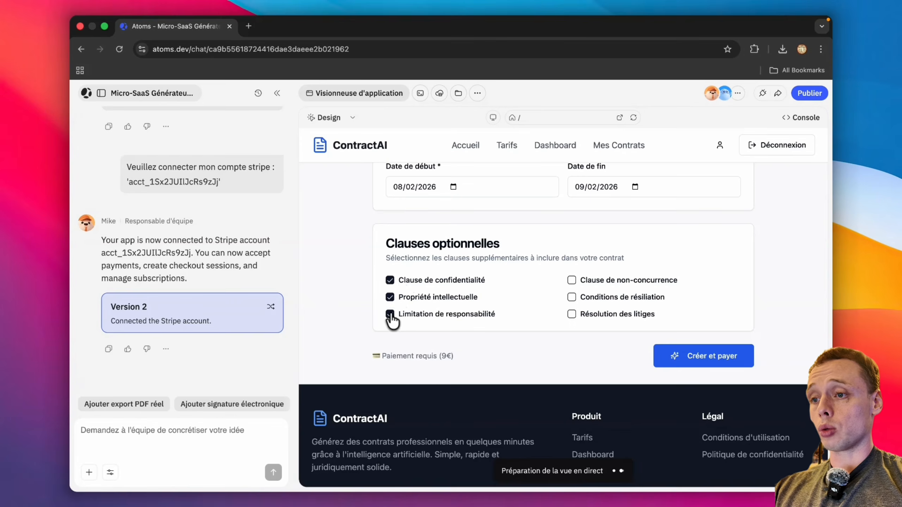
pyautogui.click(572, 280)
pyautogui.click(572, 297)
pyautogui.click(572, 313)
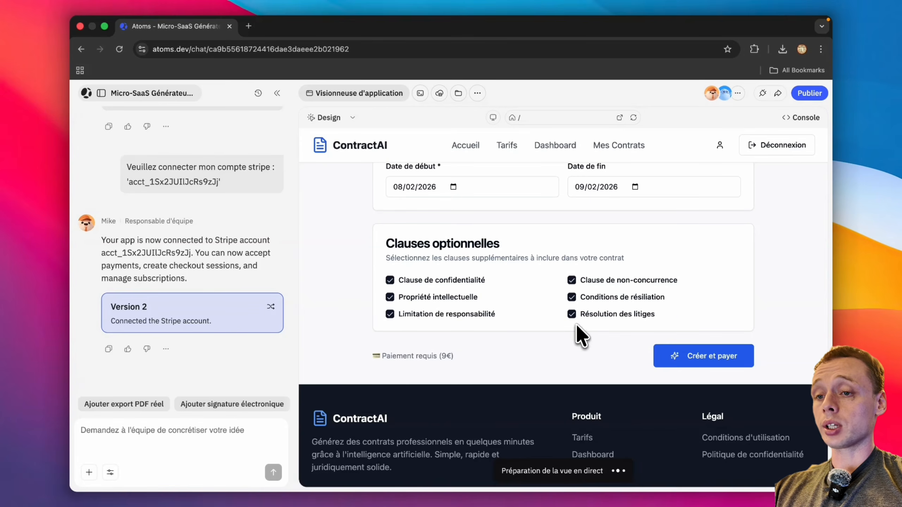
pyautogui.click(661, 358)
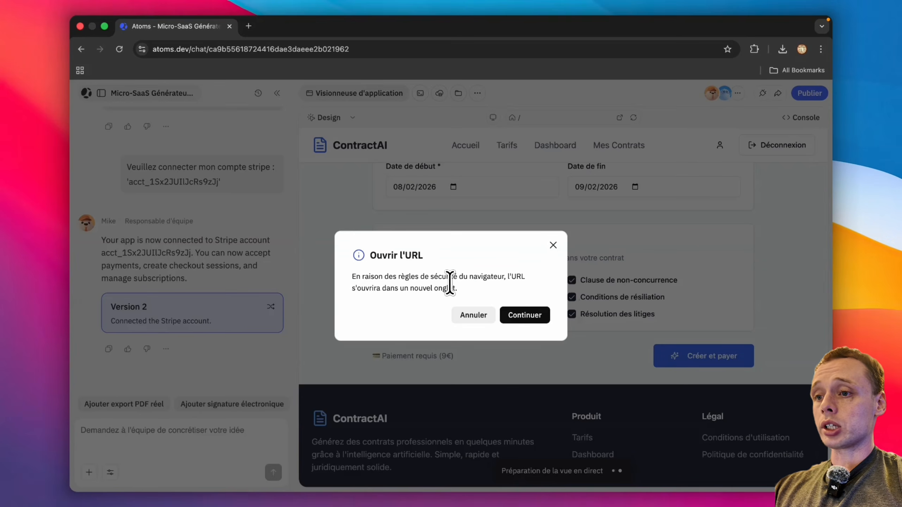
pyautogui.click(525, 315)
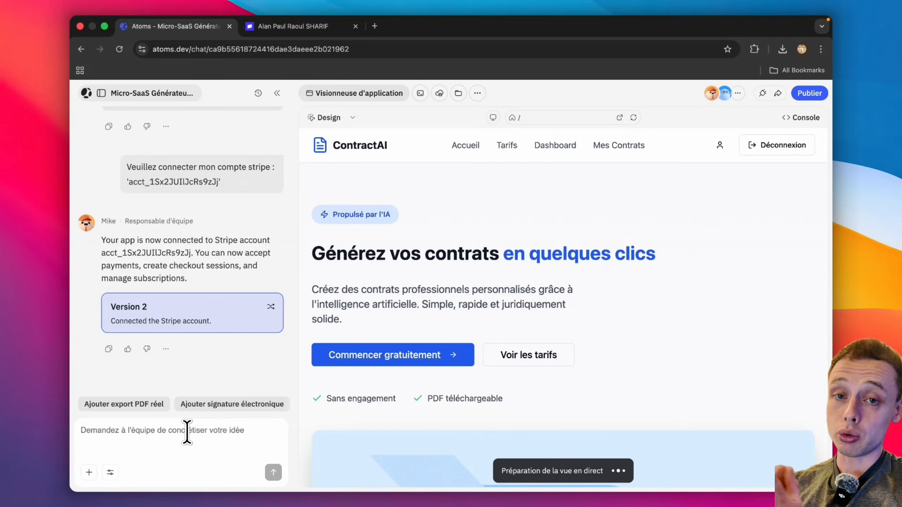
# - Send the request "Fait en sorte que la première génération de contrat soit gratuite, les gens commencent a payer a partir de la 2ème génération de contrat"
pyautogui.write('Fait en sorte que la première génération de contrat soit gratuite, les gens commencent a payer a partir de la 2ème génération de contrat')
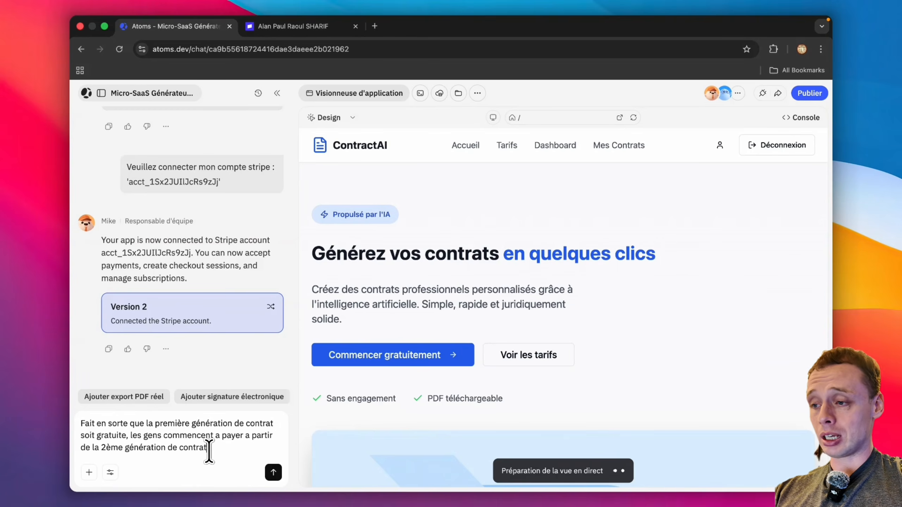
pyautogui.click(270, 470)
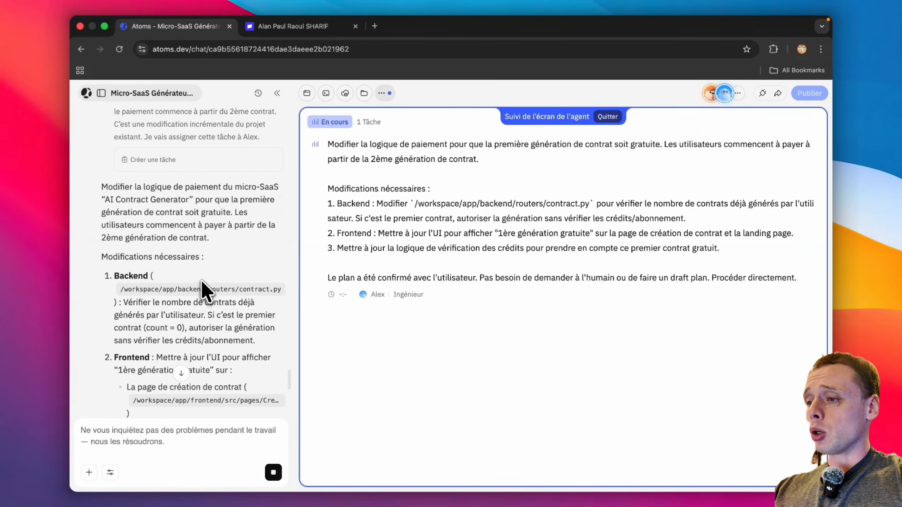
# - Read through the generated freelance contract's details and articles in the Mes Contrats view
pyautogui.scroll(-8, 186, 282)
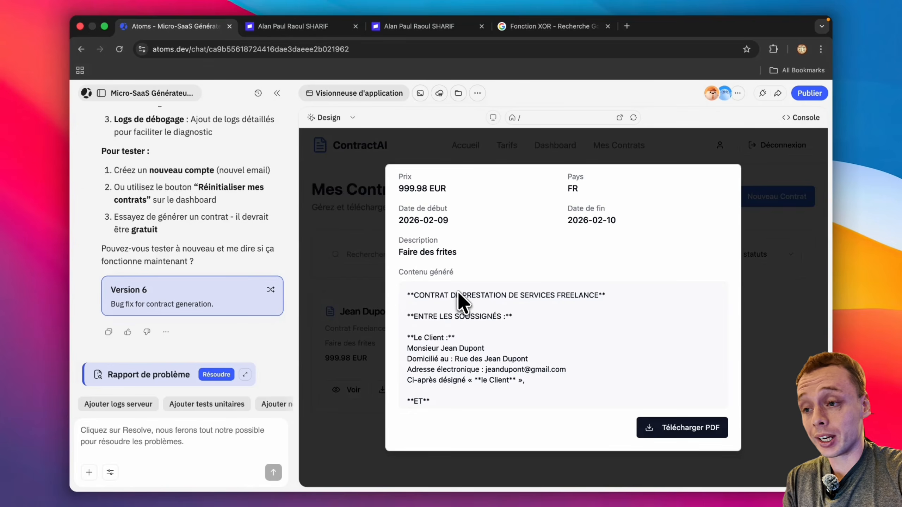
pyautogui.scroll(-15, 459, 293)
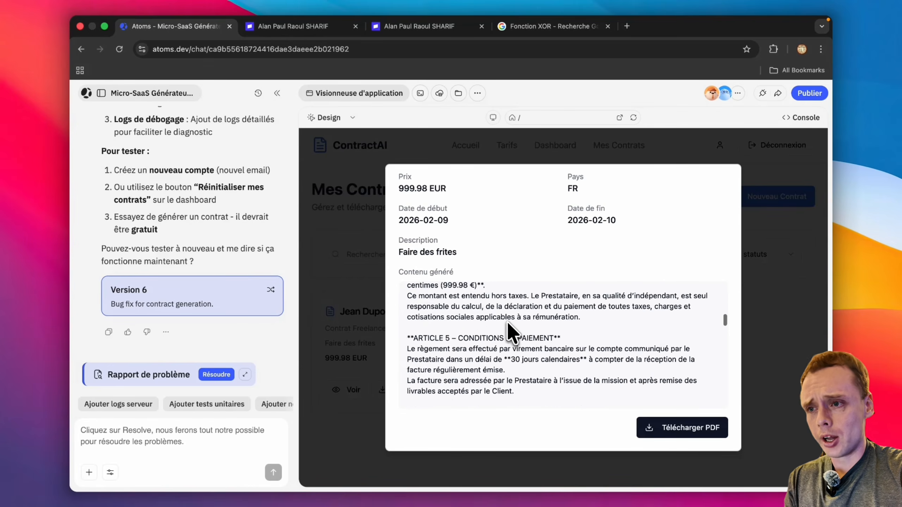
# - Download the generated freelance contract as a PDF and read through the downloaded file
pyautogui.scroll(-10, 509, 332)
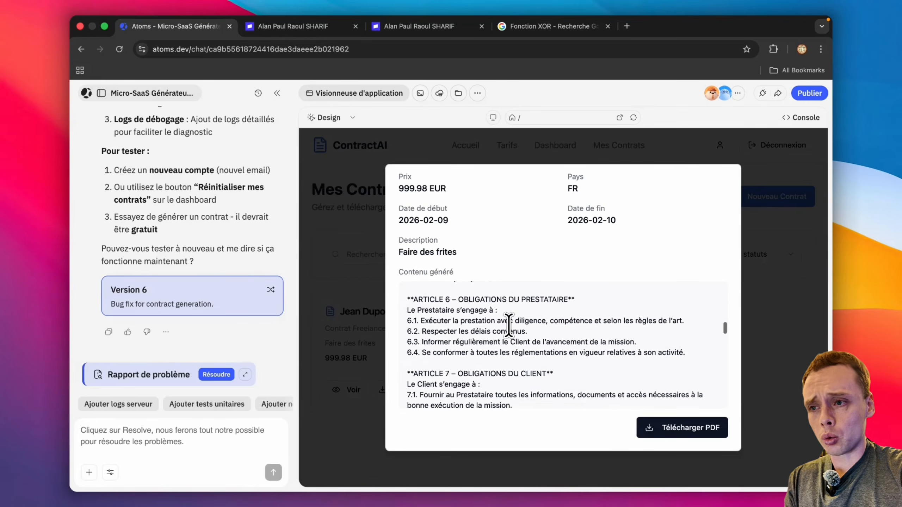
pyautogui.click(680, 437)
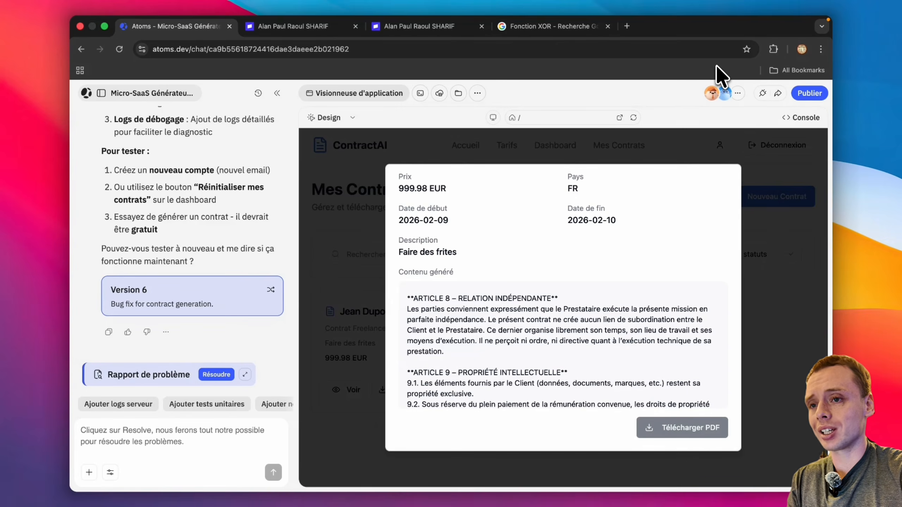
pyautogui.click(721, 75)
pyautogui.scroll(-15, 479, 284)
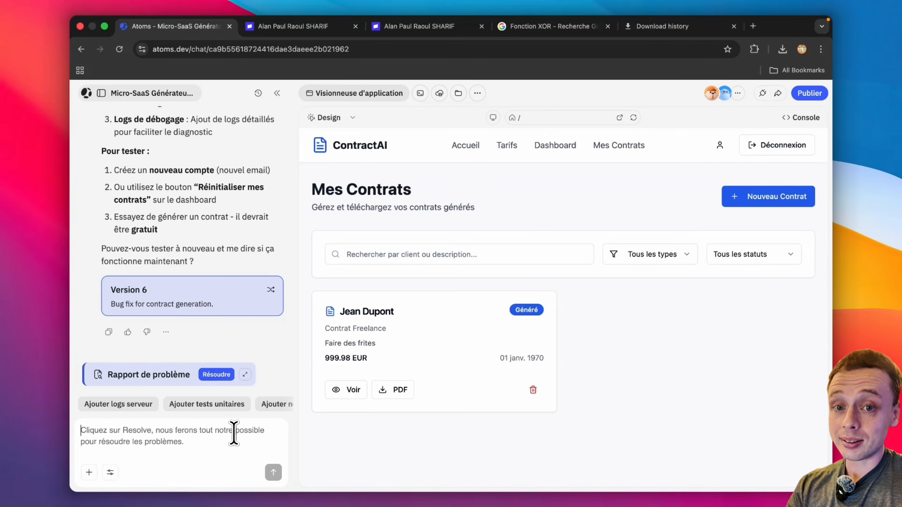
# - Request Sarah's help in French with the SEO part: "faire une recherche de mot clés" and propose a content strategy
pyautogui.write("J'ai besoin de Sarah pour travailler sur la partie SEO, faire une recherche de mot clés, proposé une stratégie de contenu, écrit des articles SEO")
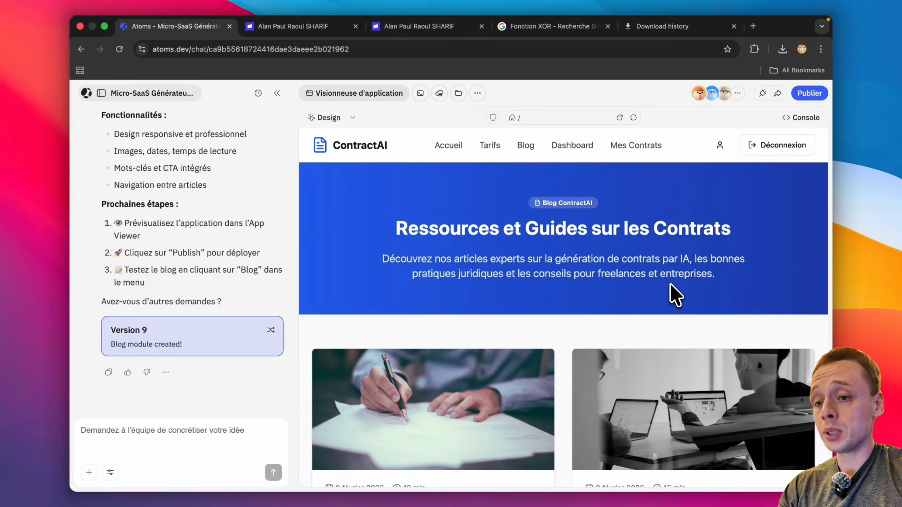
# - Look over the article cards on the new ContractAI blog page, including their titles, summaries and keyword tags
pyautogui.scroll(-5, 672, 296)
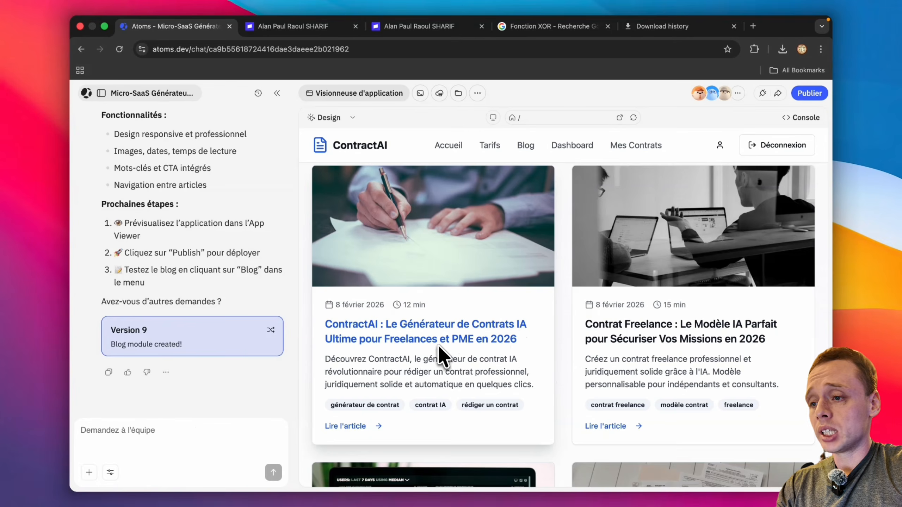
pyautogui.scroll(-1, 576, 339)
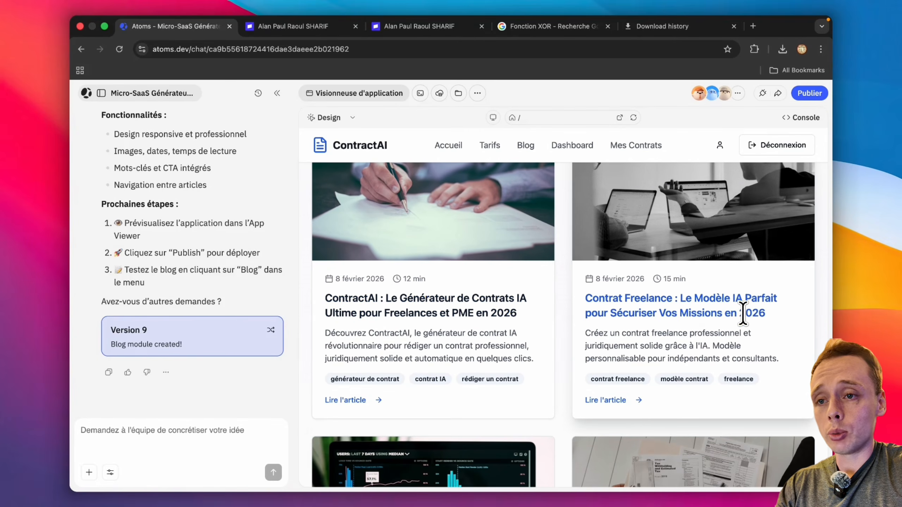
pyautogui.scroll(-1, 750, 332)
pyautogui.scroll(-4, 750, 332)
pyautogui.scroll(2, 750, 332)
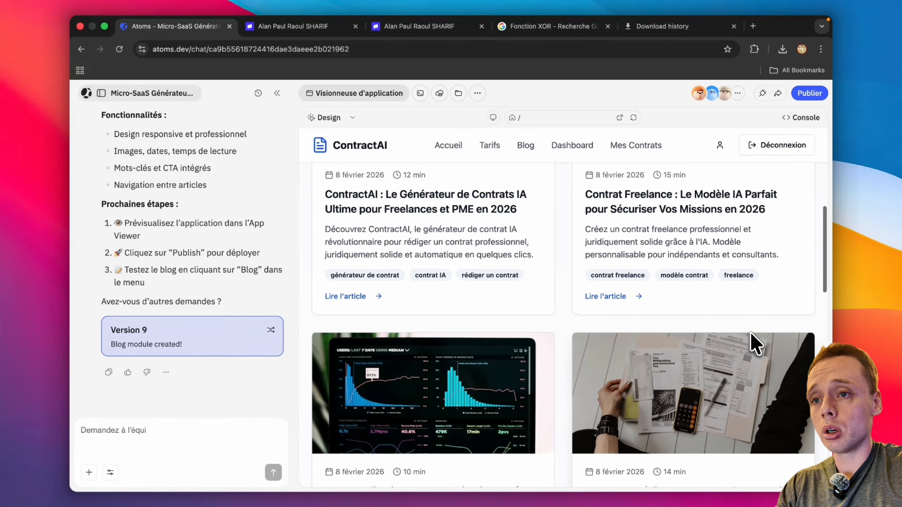
# - Open the blog article about the contrat de prestation de service and review its content down to the similar articles
pyautogui.scroll(-2, 750, 333)
pyautogui.click(750, 338)
pyautogui.scroll(-6, 528, 368)
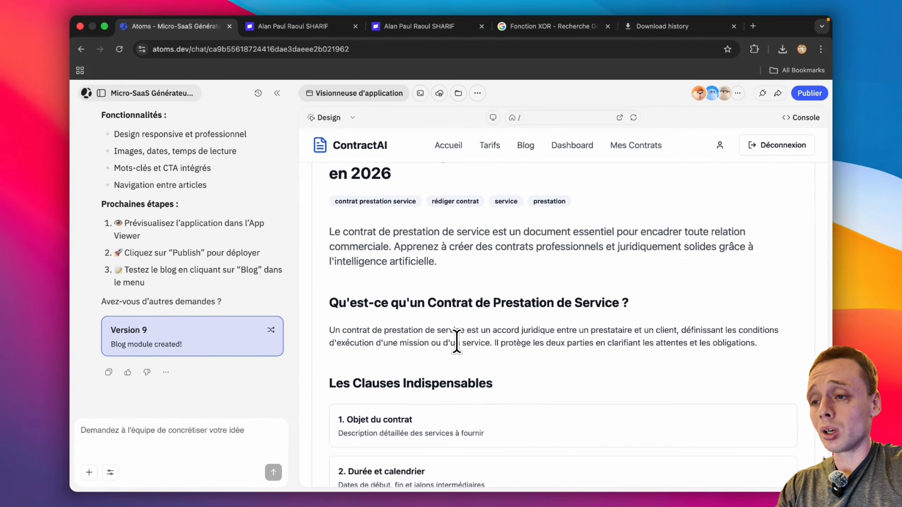
pyautogui.scroll(-2, 566, 346)
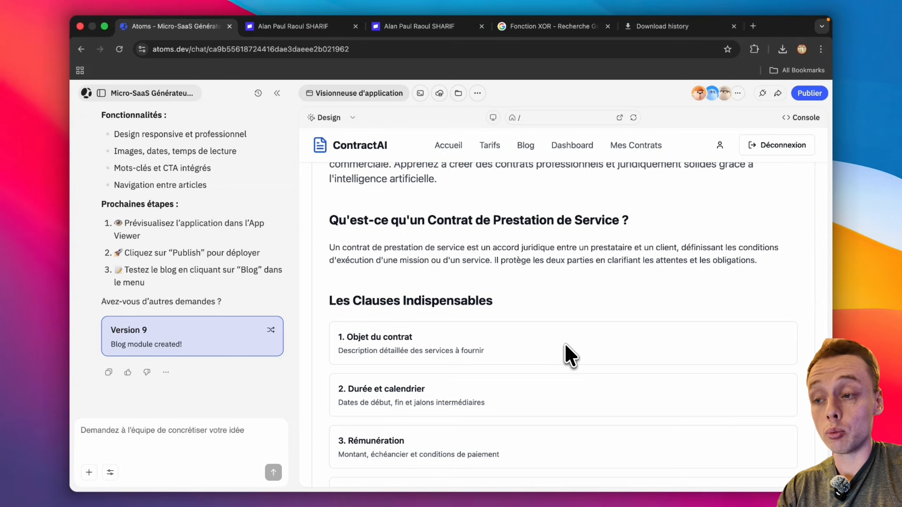
pyautogui.scroll(-3, 566, 346)
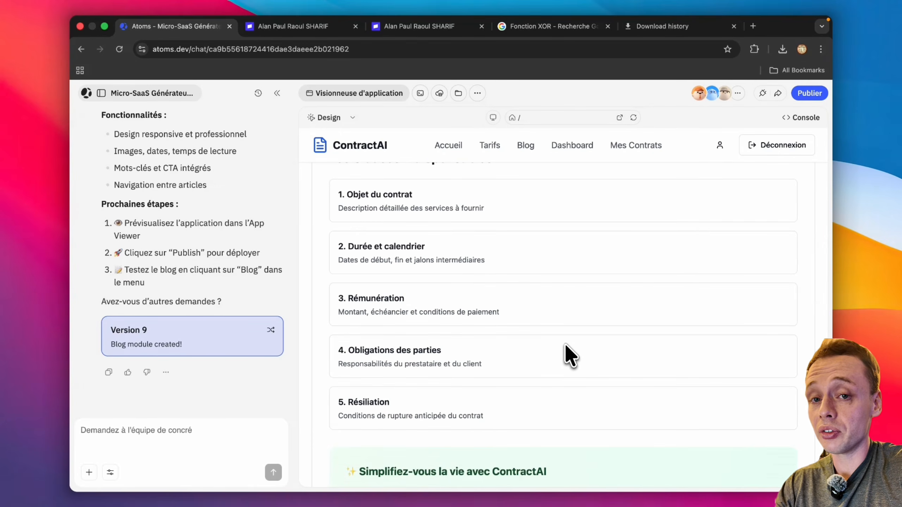
pyautogui.scroll(-10, 566, 345)
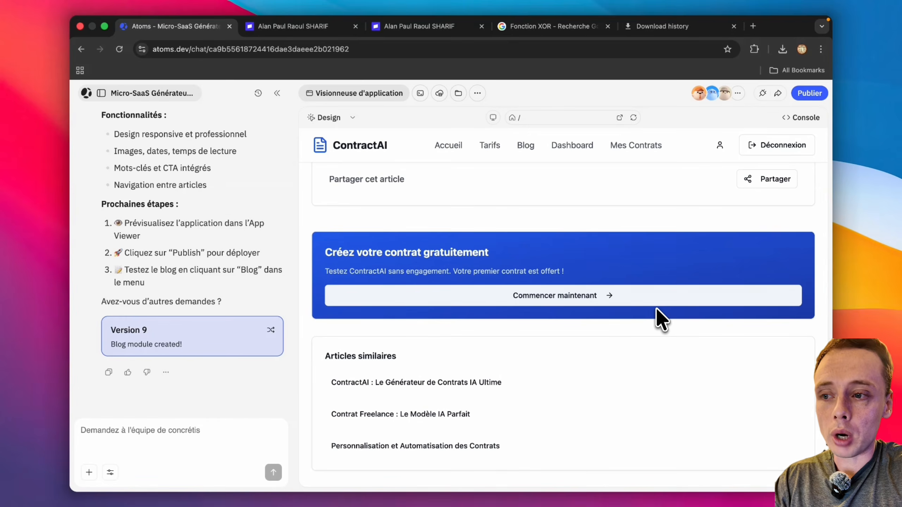